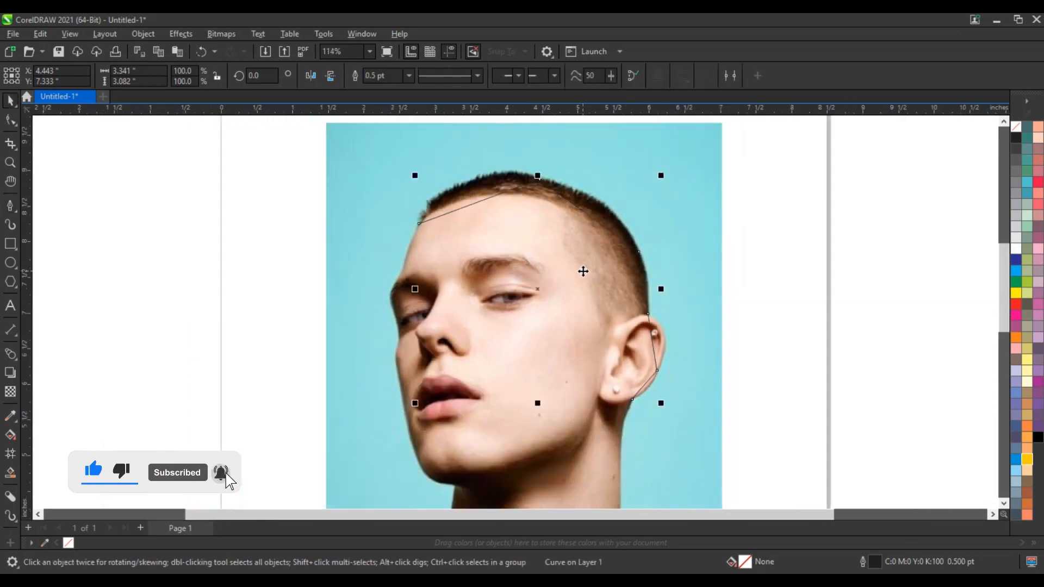
# Continue the Pen outline from the earlobe down the back of the neck to the shirt's collar and photo's nearest lower corner
pyautogui.click(1004, 504)
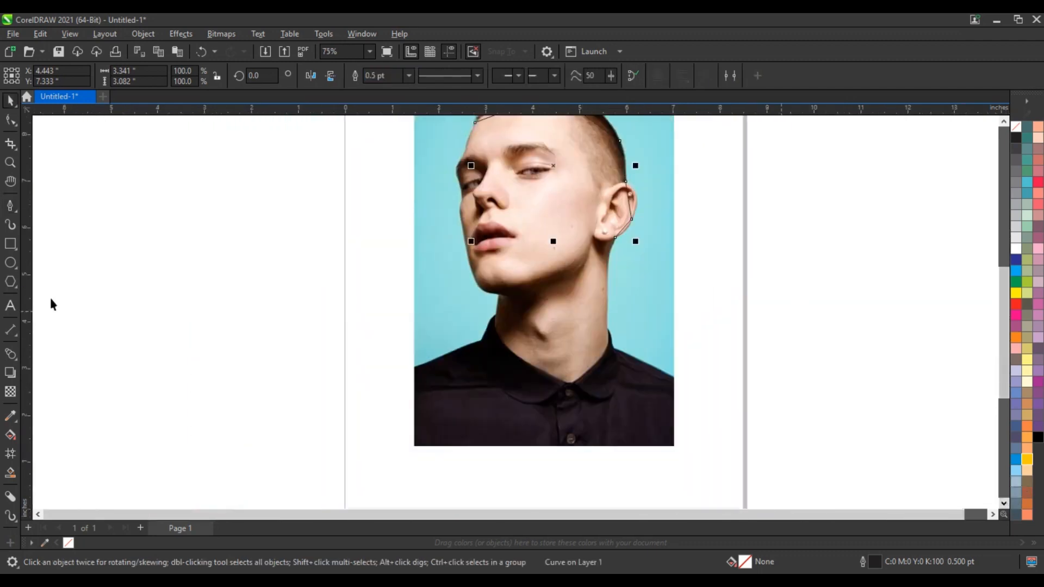
pyautogui.click(7, 169)
pyautogui.moveTo(343, 199); pyautogui.dragTo(775, 442)
pyautogui.click(10, 206)
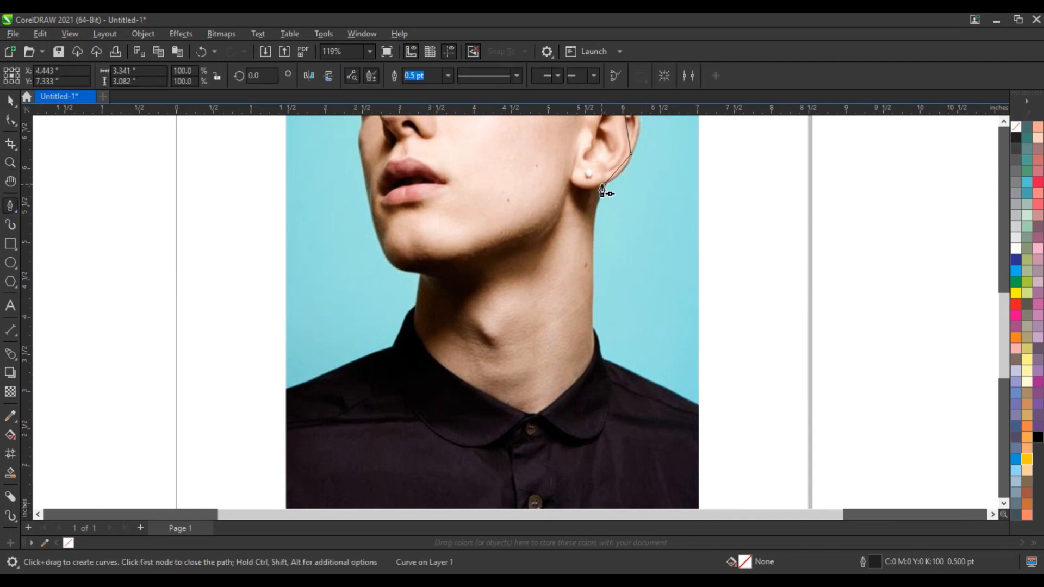
pyautogui.click(592, 276)
pyautogui.click(593, 334)
pyautogui.click(697, 508)
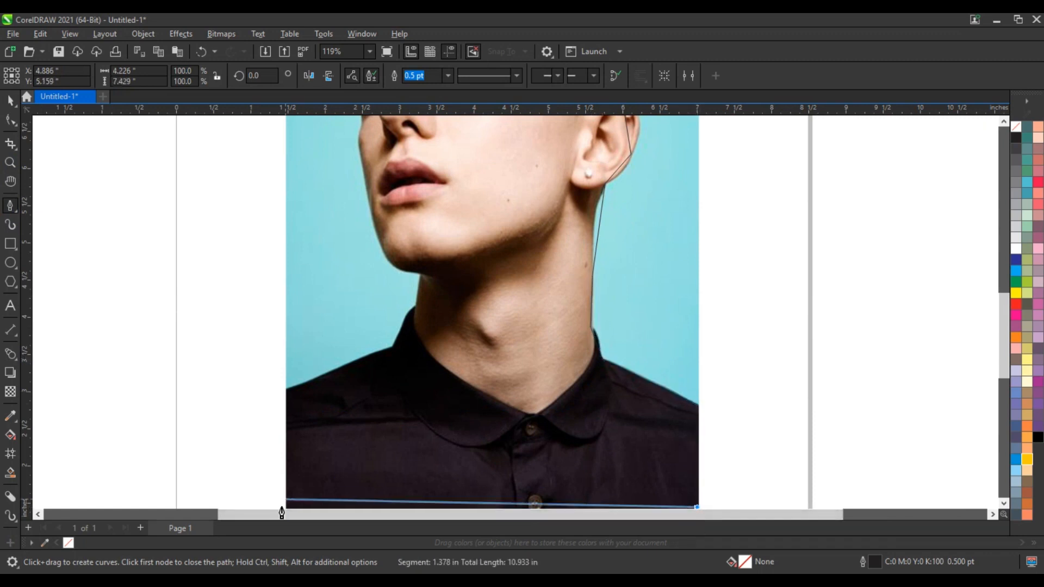
# Extend the Pen outline along the bottom of the photo, then up over the opposite shoulder, collar and neck to the chin
pyautogui.click(285, 507)
pyautogui.click(286, 389)
pyautogui.click(391, 346)
pyautogui.click(413, 308)
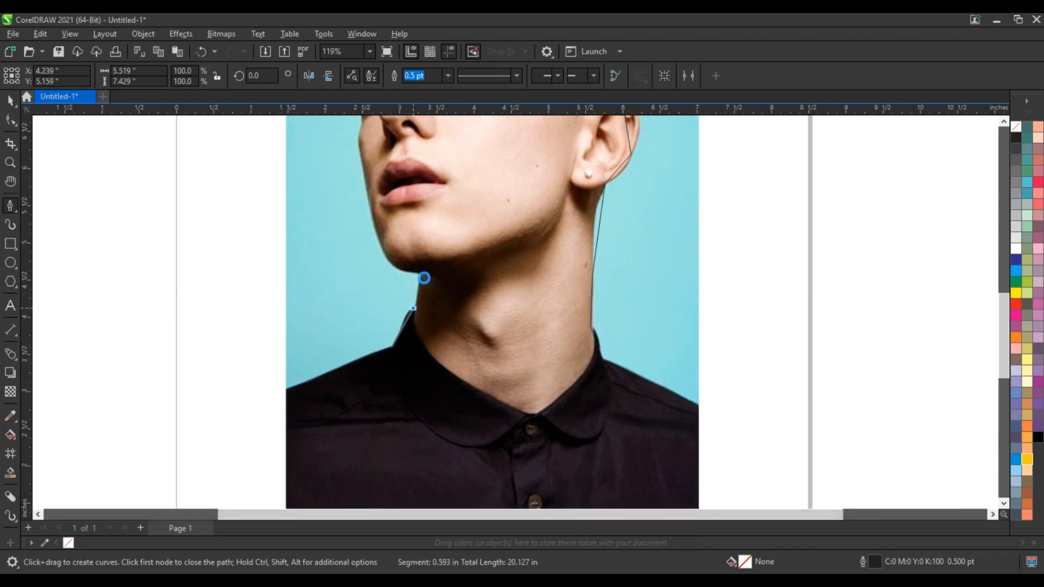
pyautogui.click(380, 237)
pyautogui.press('space')
# Continue the Pen outline from the chin up past the nose and brow, and close it at its start on the forehead
pyautogui.scroll(5, 407, 383)
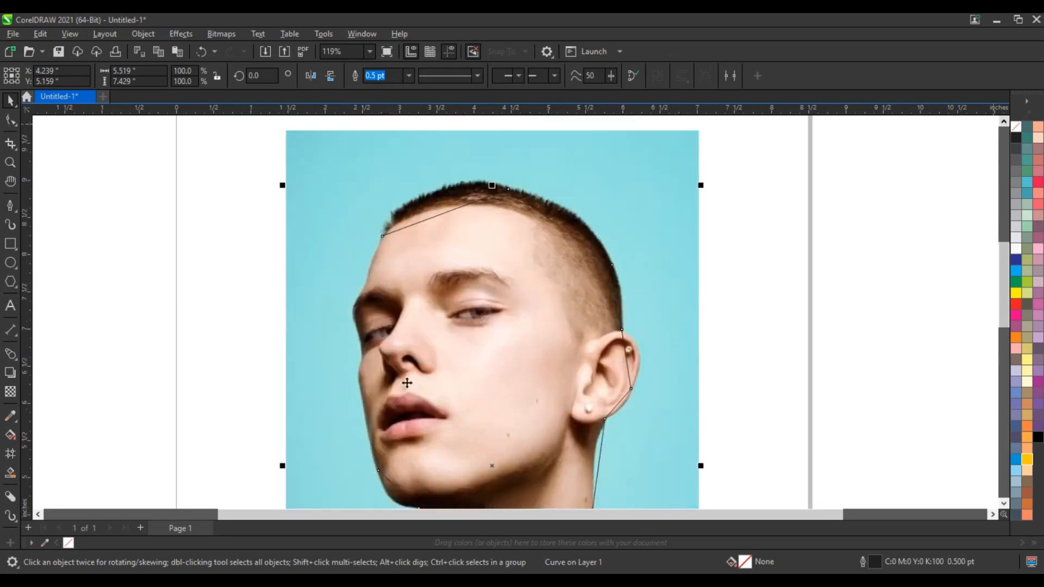
pyautogui.press('space')
pyautogui.click(378, 472)
pyautogui.moveTo(360, 381); pyautogui.dragTo(362, 354)
pyautogui.click(361, 353)
pyautogui.click(355, 325)
pyautogui.click(363, 288)
pyautogui.click(384, 236)
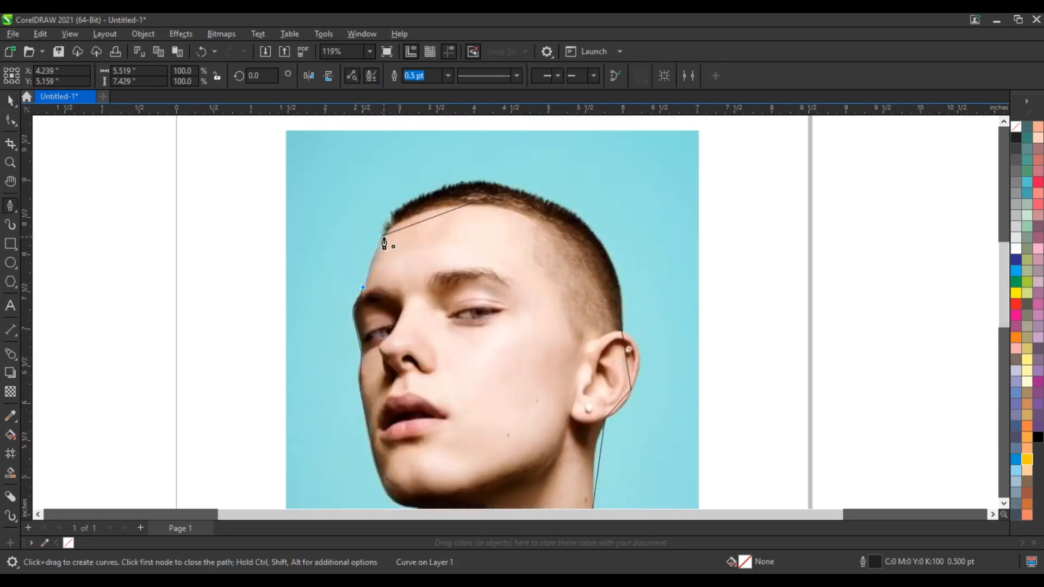
# Convert the outline's segments to curves and bend them to follow the hair, forehead and brow
pyautogui.scroll(-3, 409, 235)
pyautogui.click(11, 121)
pyautogui.click(199, 76)
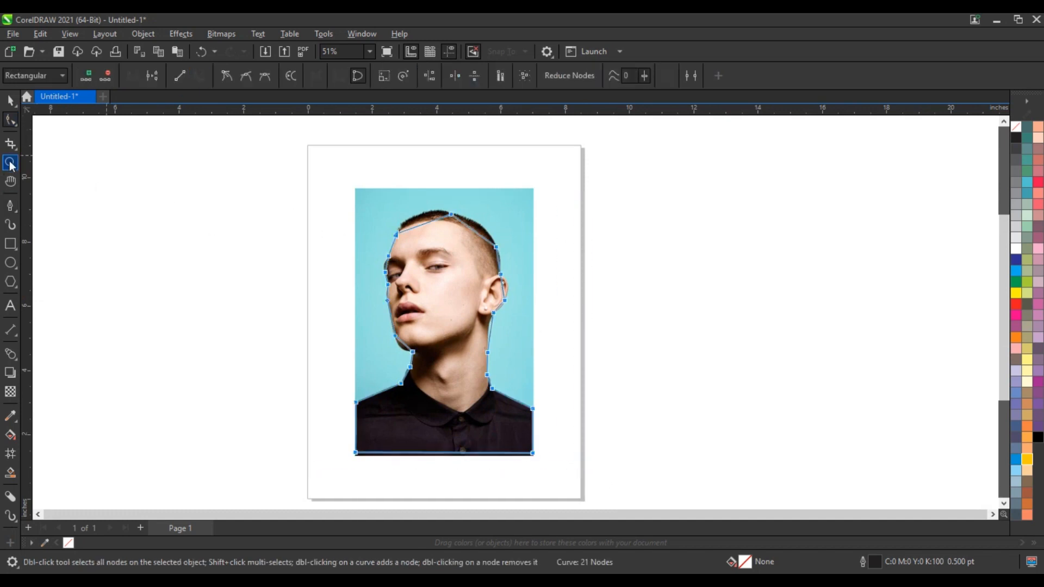
pyautogui.click(11, 163)
pyautogui.moveTo(360, 196); pyautogui.dragTo(568, 277)
pyautogui.click(11, 120)
pyautogui.moveTo(327, 253); pyautogui.dragTo(288, 217)
pyautogui.moveTo(566, 280); pyautogui.dragTo(594, 264)
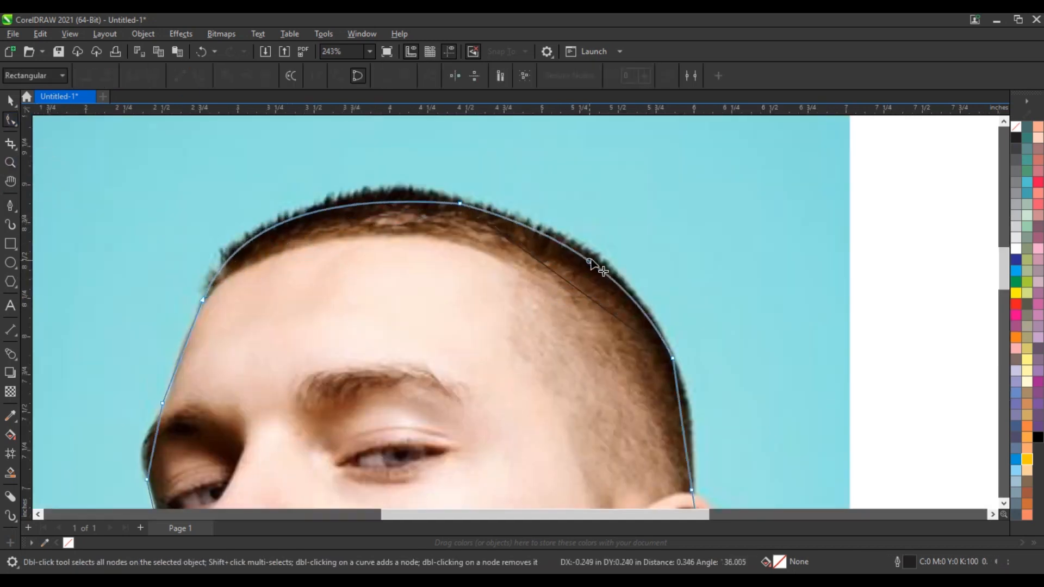
pyautogui.click(185, 331)
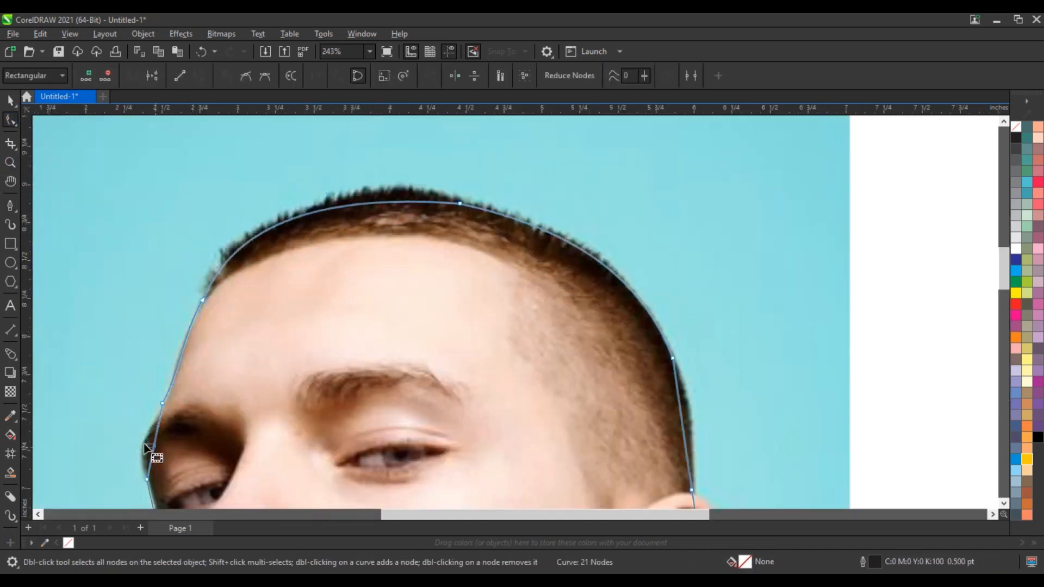
pyautogui.moveTo(153, 446)
pyautogui.mouseDown()
pyautogui.moveTo(142, 449)
pyautogui.moveTo(144, 437)
pyautogui.mouseUp()
# Bend the outline segments at the back of the head and around the ear to follow their contours
pyautogui.scroll(-2, 266, 354)
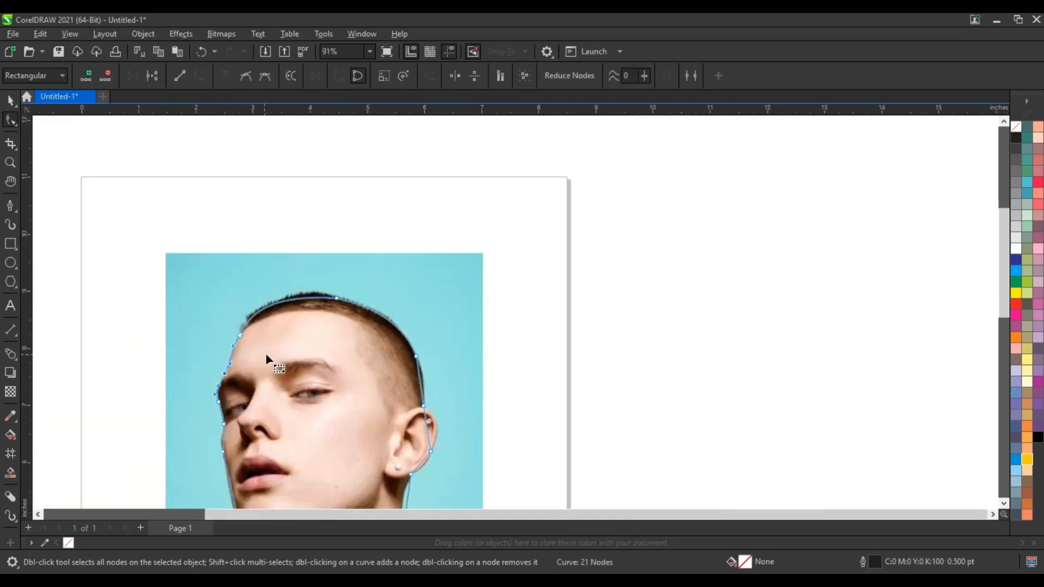
pyautogui.click(10, 165)
pyautogui.moveTo(245, 321); pyautogui.dragTo(489, 490)
pyautogui.click(10, 121)
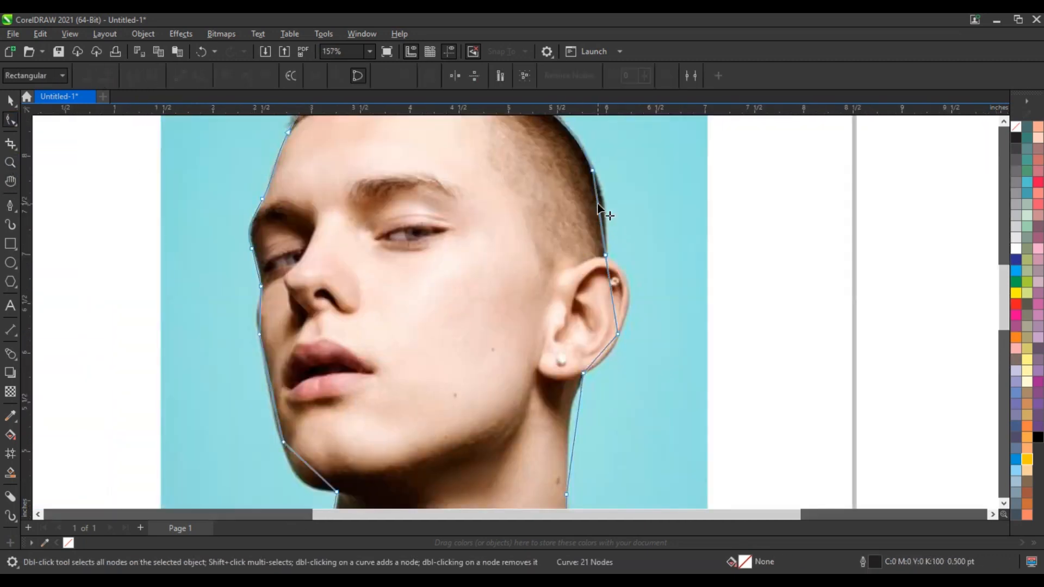
pyautogui.moveTo(598, 209); pyautogui.dragTo(607, 211)
pyautogui.moveTo(614, 308); pyautogui.dragTo(639, 294)
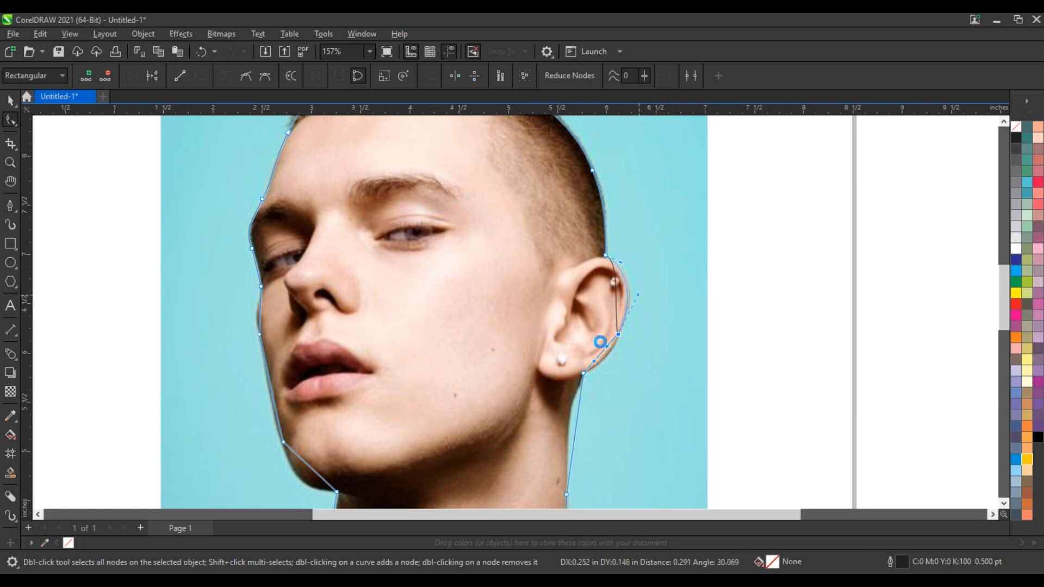
pyautogui.moveTo(601, 354); pyautogui.dragTo(606, 356)
# Shape the outline along the back of the neck below the ear and around the chin
pyautogui.click(567, 495)
pyautogui.moveTo(577, 414); pyautogui.dragTo(564, 408)
pyautogui.moveTo(573, 455); pyautogui.dragTo(566, 452)
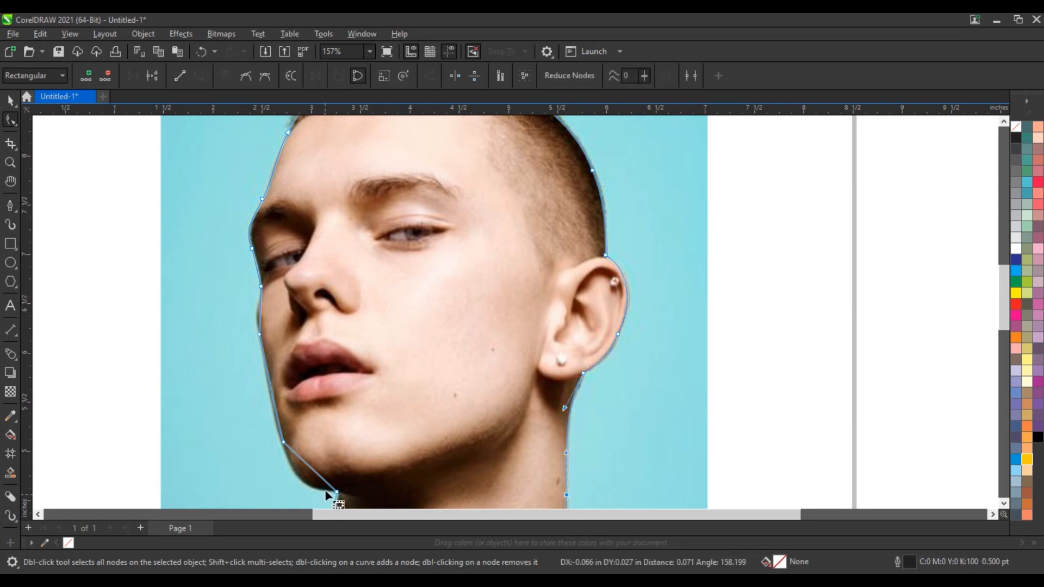
pyautogui.moveTo(310, 468); pyautogui.dragTo(300, 477)
# Bend the outline segments at the front of the neck and on both sides of the shirt collar to fit the photo
pyautogui.scroll(-1, 245, 284)
pyautogui.moveTo(260, 311); pyautogui.dragTo(507, 488)
pyautogui.scroll(-1, 245, 284)
pyautogui.click(11, 163)
pyautogui.click(11, 120)
pyautogui.moveTo(340, 267); pyautogui.dragTo(343, 266)
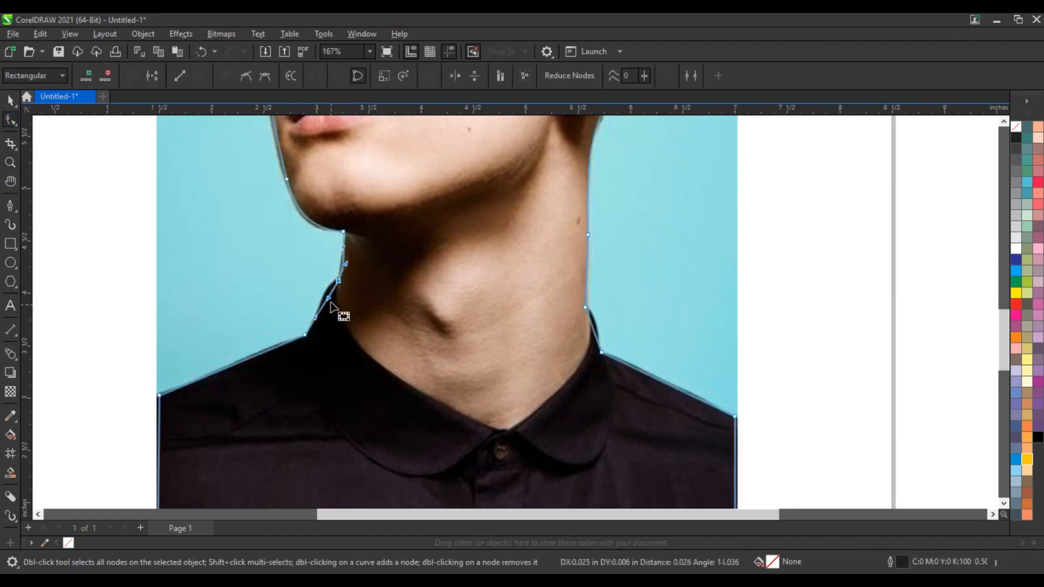
pyautogui.click(598, 324)
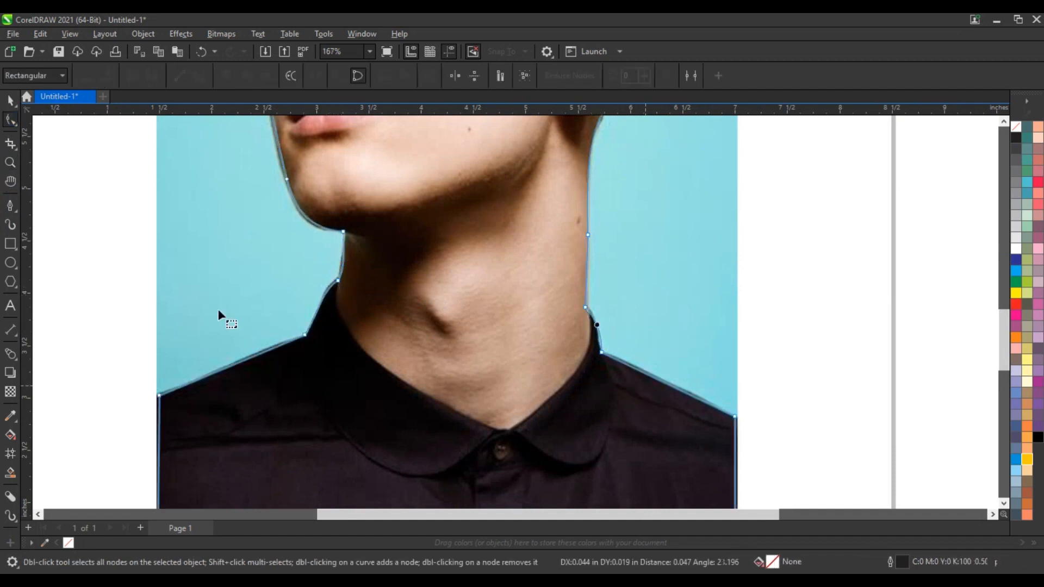
# PowerClip the portrait photo inside the traced outline to remove the blue background
pyautogui.scroll(-2, 220, 316)
pyautogui.click(10, 100)
pyautogui.click(447, 286)
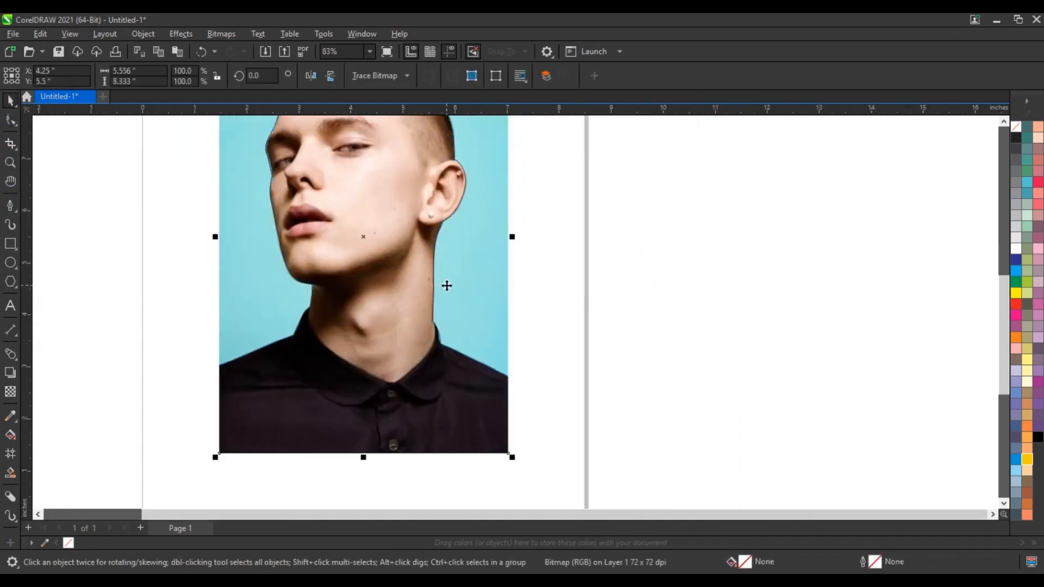
pyautogui.rightClick(446, 285)
pyautogui.click(496, 375)
pyautogui.click(419, 303)
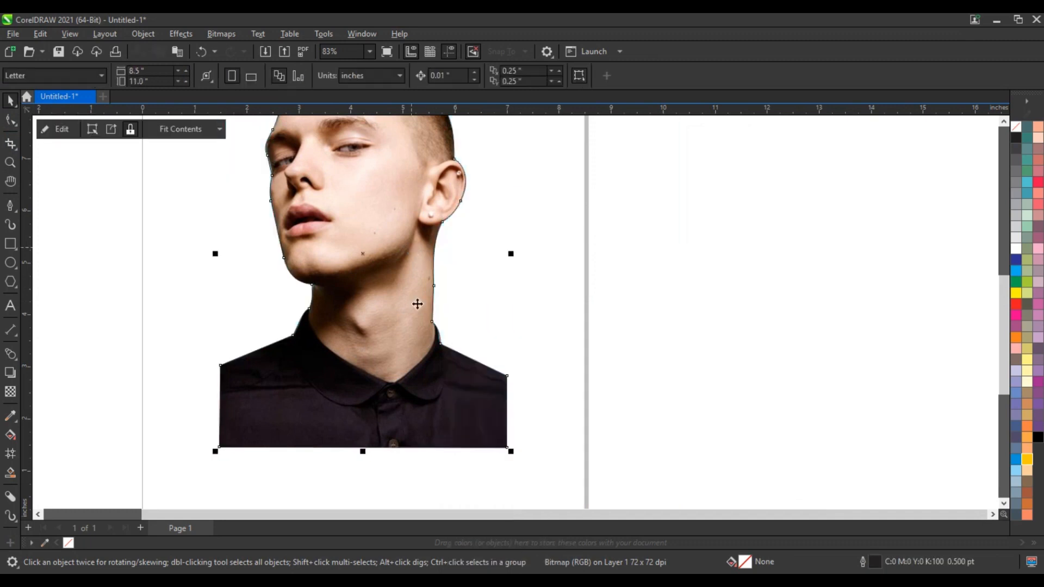
# Draw three straight slanted lines with the Freehand tool across the portrait at the forehead, upper lip and chin
pyautogui.scroll(-2, 419, 337)
pyautogui.scroll(-2, 419, 341)
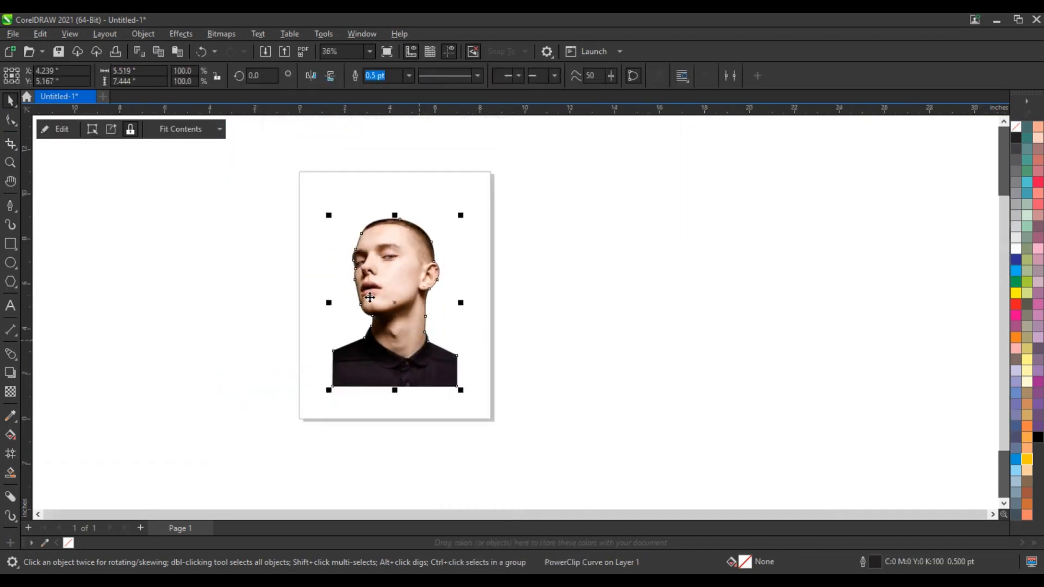
pyautogui.click(14, 162)
pyautogui.moveTo(439, 337); pyautogui.dragTo(561, 421)
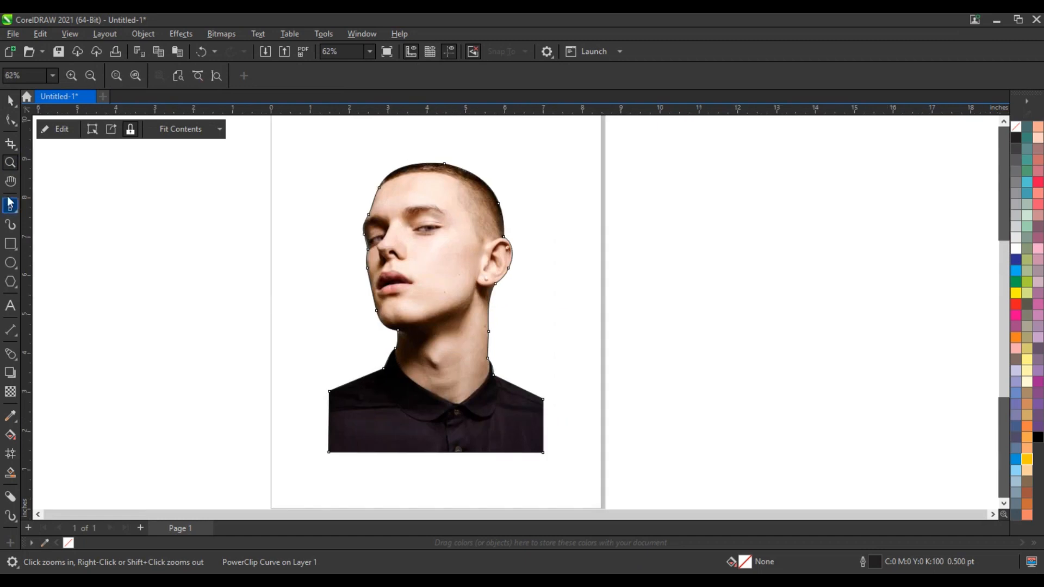
pyautogui.click(15, 214)
pyautogui.click(58, 219)
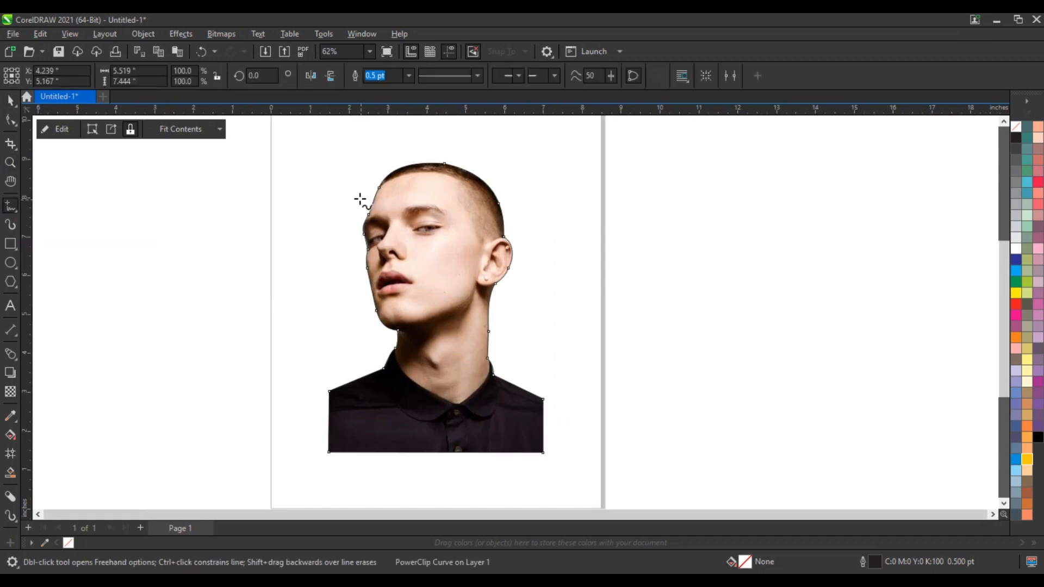
pyautogui.click(361, 200)
pyautogui.click(508, 228)
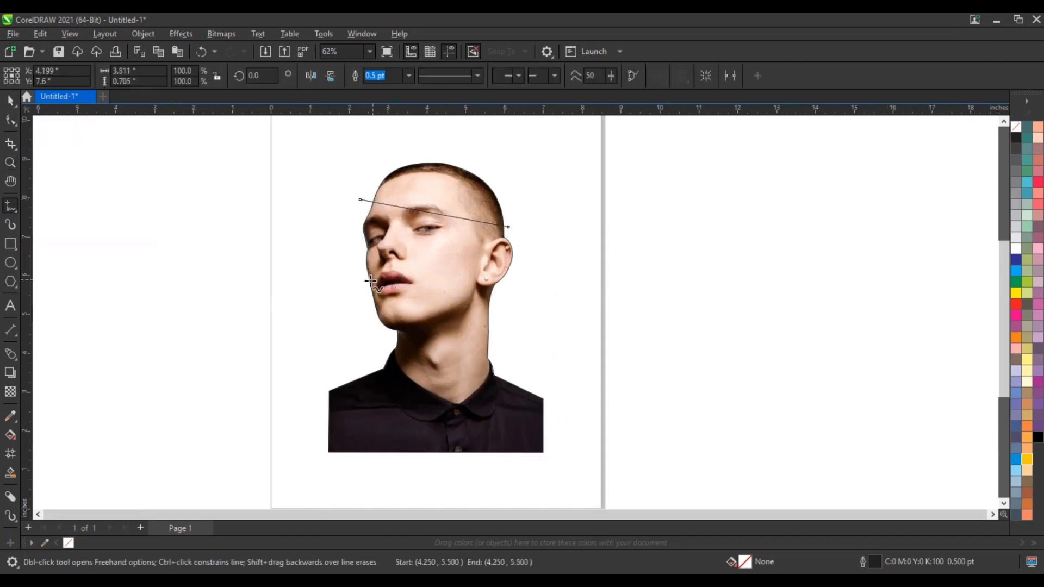
pyautogui.click(358, 279)
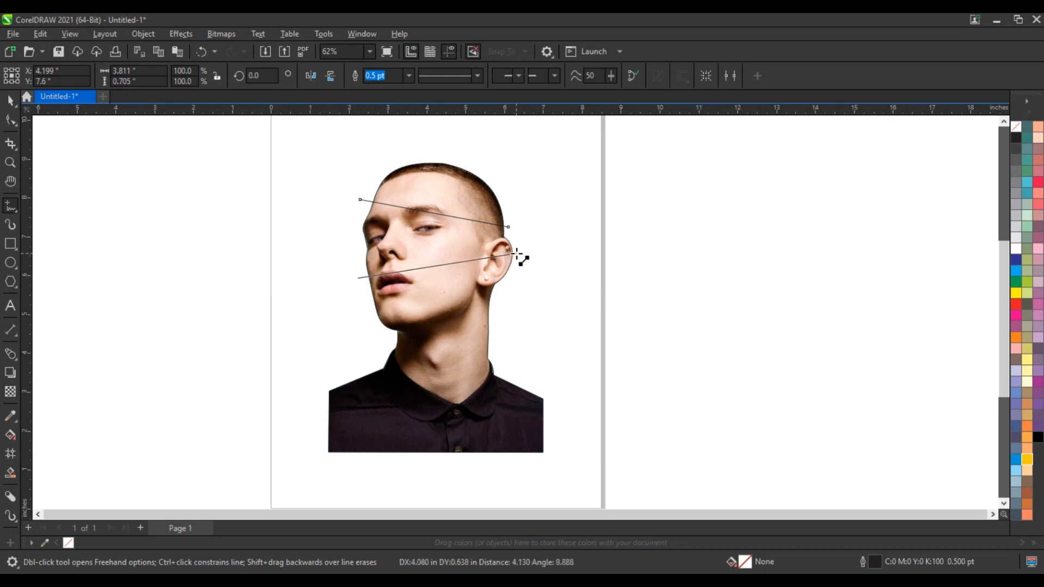
pyautogui.click(516, 253)
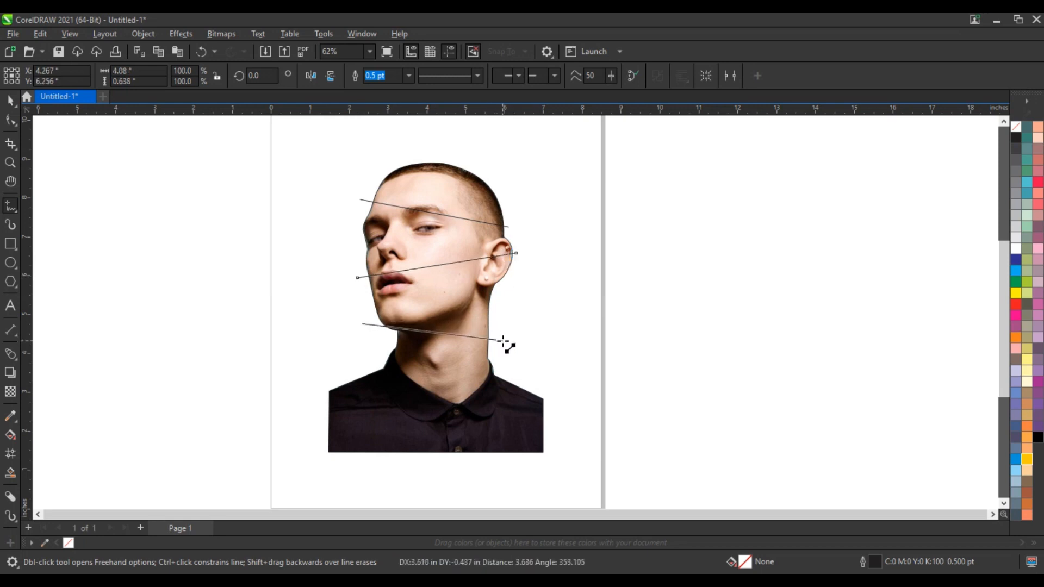
pyautogui.click(502, 340)
# Combine the three lines into one curve object and bend the forehead line into an upward arch
pyautogui.click(9, 102)
pyautogui.moveTo(310, 182); pyautogui.dragTo(580, 351)
pyautogui.click(10, 162)
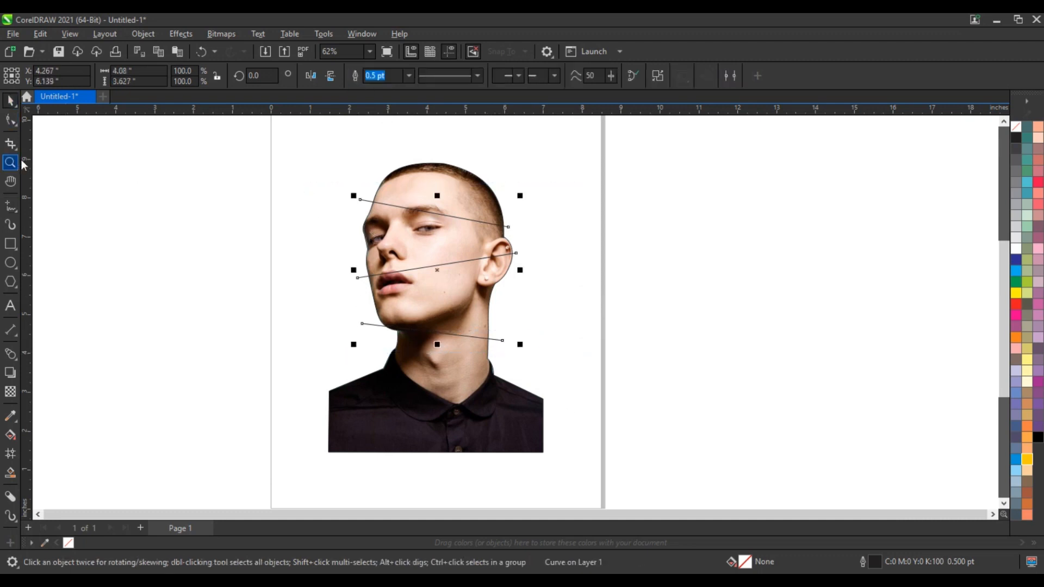
pyautogui.moveTo(256, 163); pyautogui.dragTo(655, 384)
pyautogui.click(11, 120)
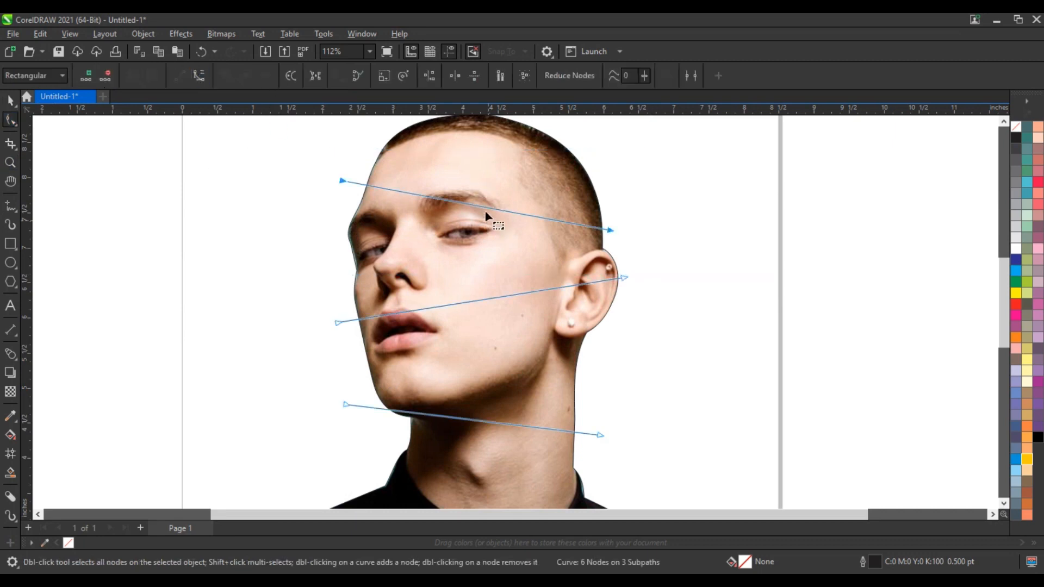
pyautogui.moveTo(484, 217); pyautogui.dragTo(489, 193)
pyautogui.moveTo(343, 182); pyautogui.dragTo(349, 191)
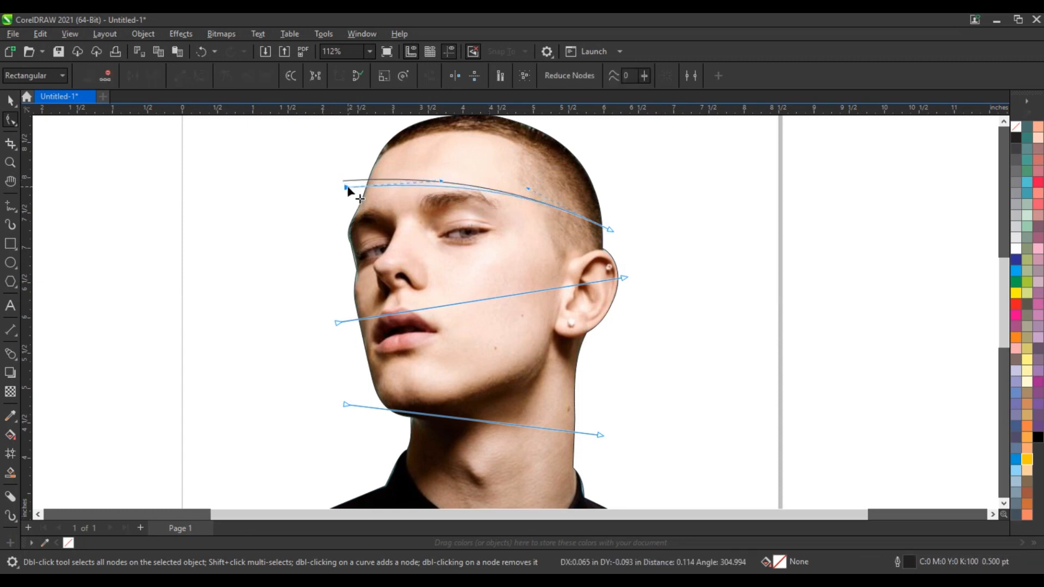
# Bend the middle line into a gentle upward arch and fine-tune both of its ends
pyautogui.moveTo(335, 321); pyautogui.dragTo(337, 322)
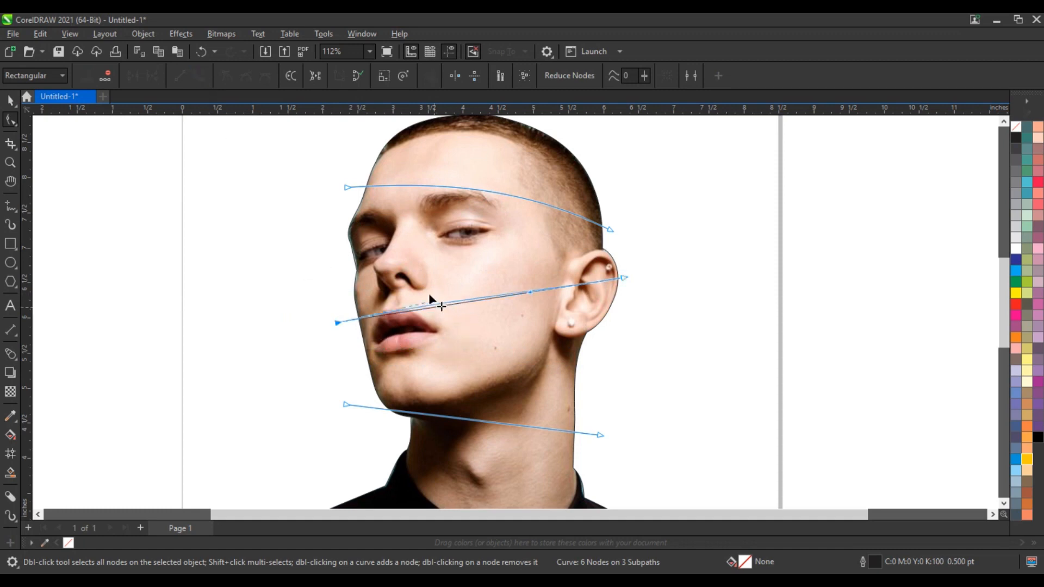
pyautogui.moveTo(430, 294); pyautogui.dragTo(429, 284)
pyautogui.moveTo(530, 293); pyautogui.dragTo(532, 275)
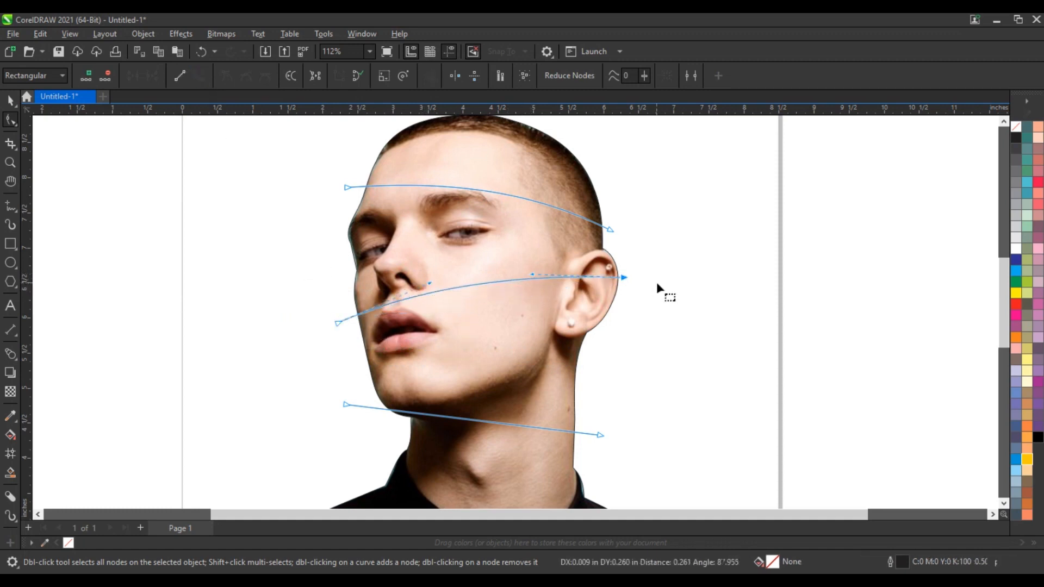
pyautogui.moveTo(623, 278); pyautogui.dragTo(624, 280)
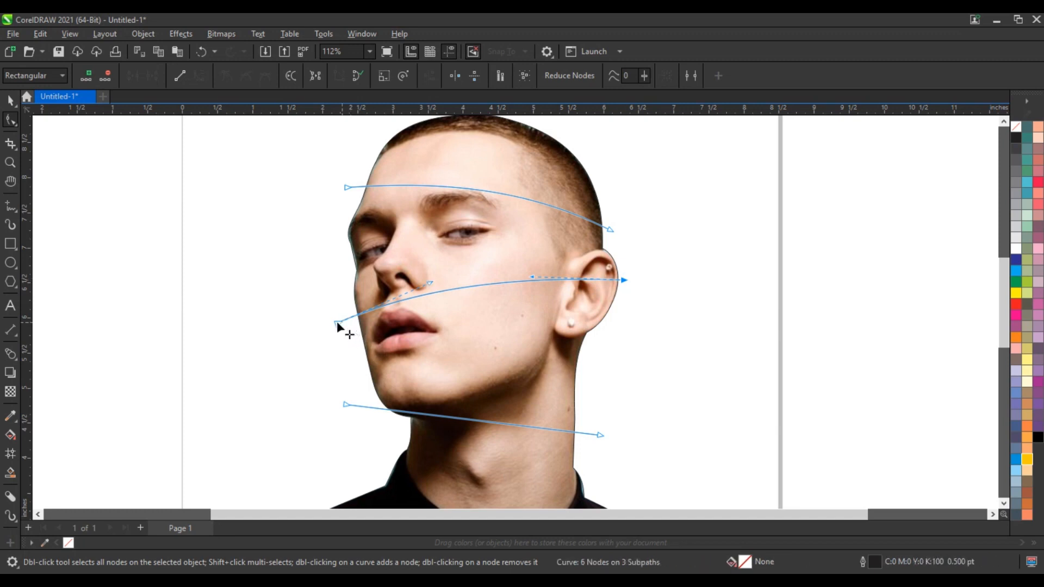
pyautogui.moveTo(337, 323); pyautogui.dragTo(338, 321)
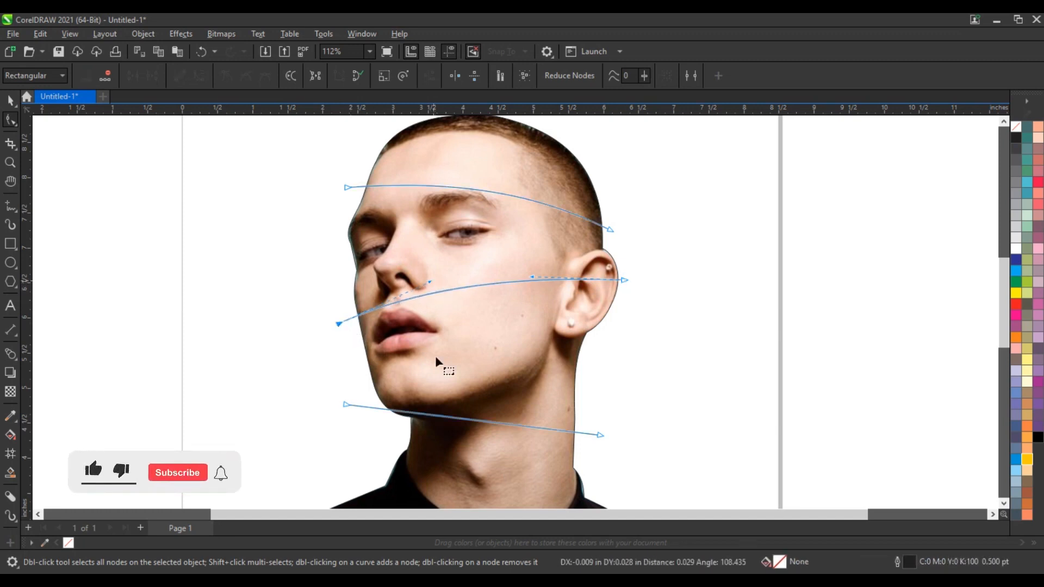
# Tilt the lowest line so it rises toward the back of the neck, and bend it into a downward curve
pyautogui.click(451, 418)
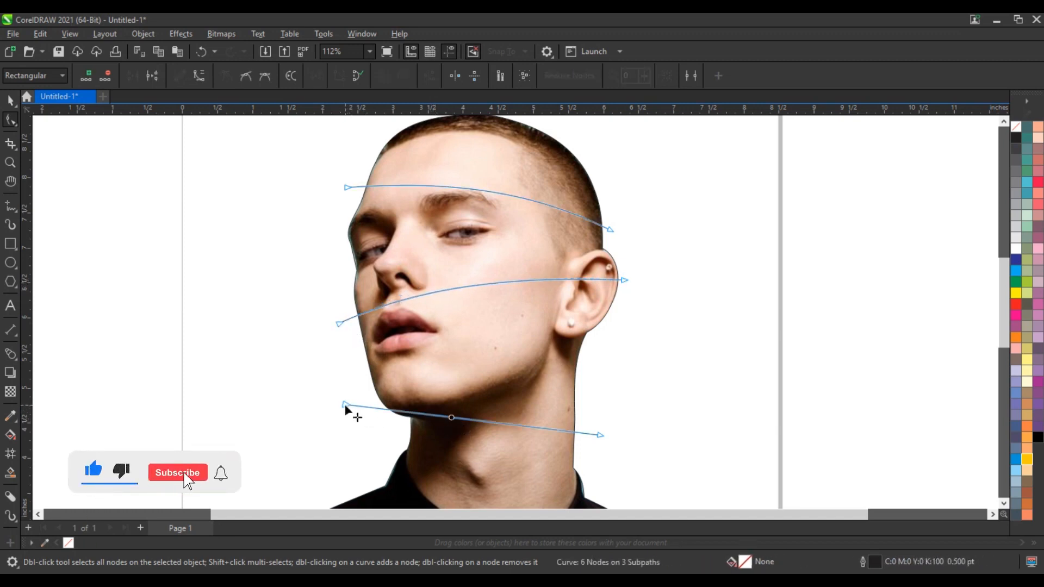
pyautogui.moveTo(346, 405); pyautogui.dragTo(351, 438)
pyautogui.moveTo(598, 435); pyautogui.dragTo(594, 383)
pyautogui.moveTo(666, 462); pyautogui.dragTo(233, 122)
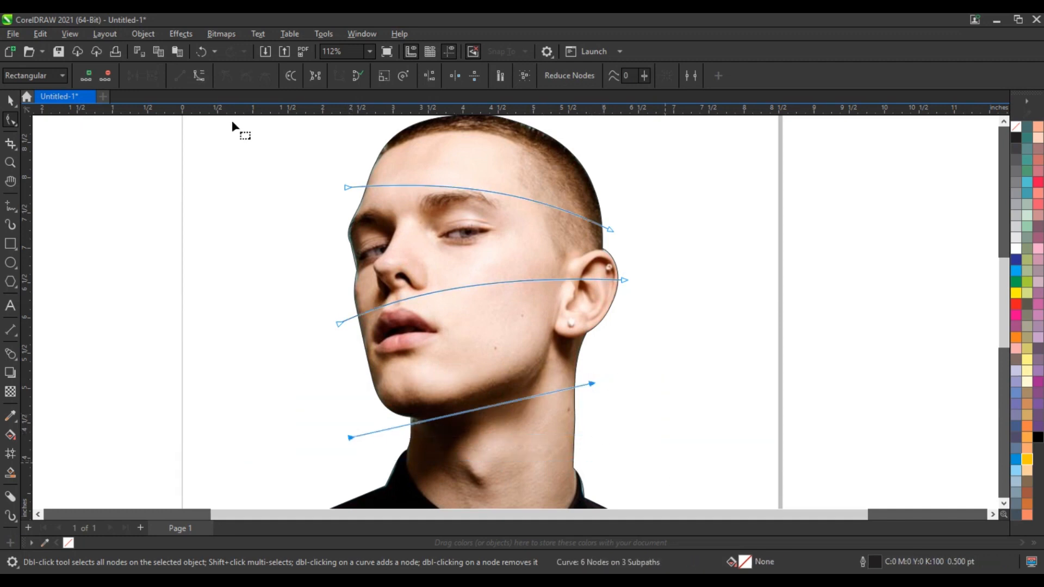
pyautogui.click(493, 405)
pyautogui.moveTo(494, 404); pyautogui.dragTo(496, 424)
# Select the curved lines together with the cut-out portrait and trim the portrait with the lines
pyautogui.press('space')
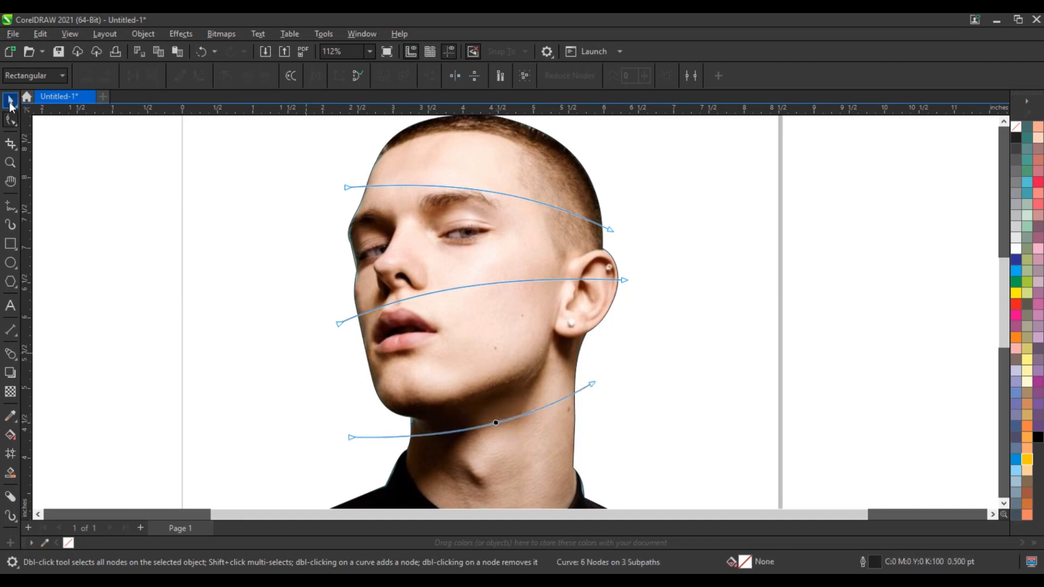
pyautogui.press('space')
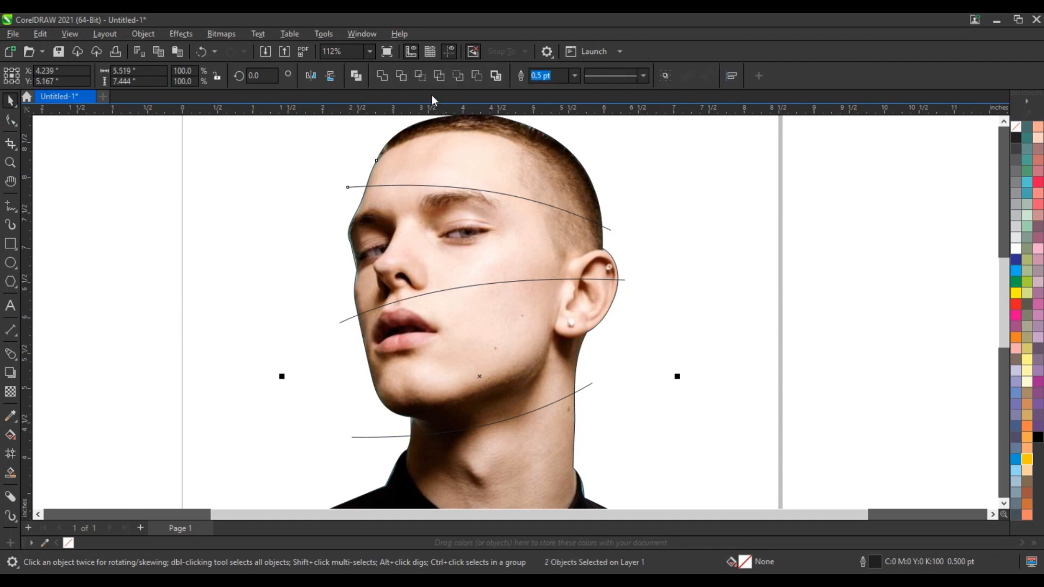
pyautogui.click(416, 77)
# Select the combined curved cutting lines on their own and delete them
pyautogui.scroll(-1, 730, 314)
pyautogui.click(681, 357)
pyautogui.click(608, 373)
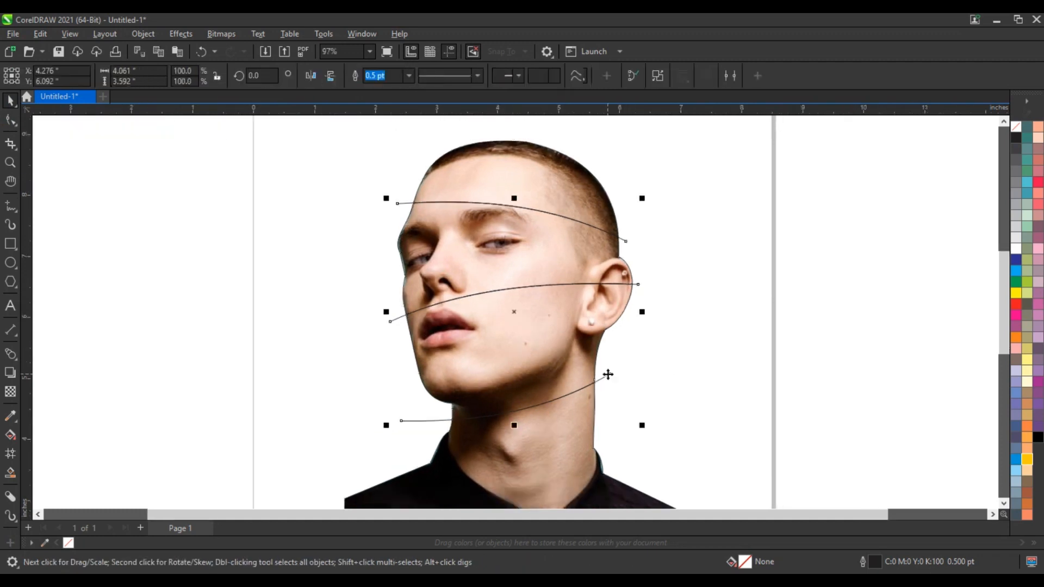
pyautogui.press('Delete')
# Break the trimmed portrait apart so each slice becomes a separate object
pyautogui.click(568, 248)
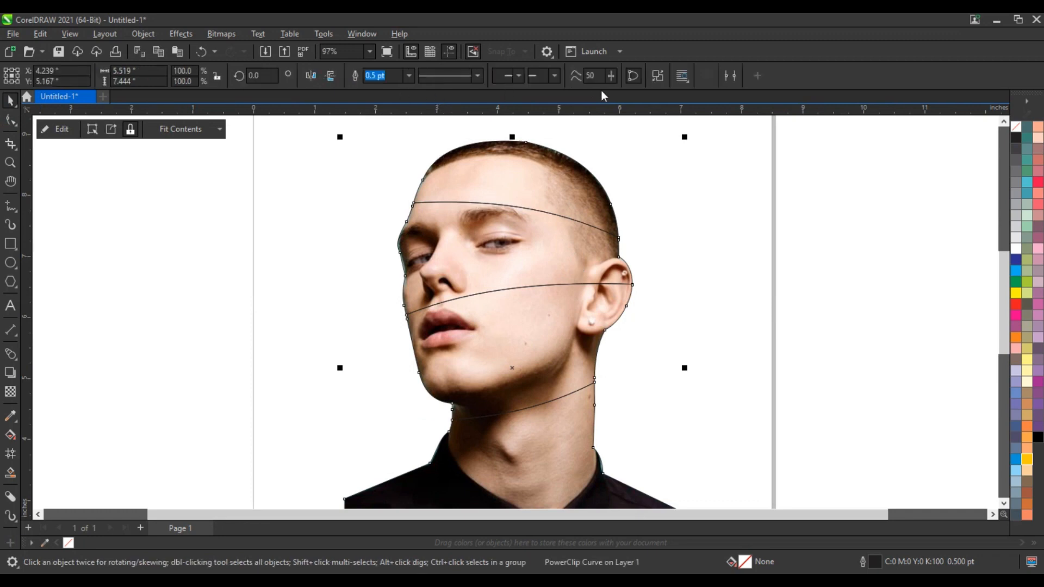
pyautogui.click(661, 76)
pyautogui.click(735, 217)
pyautogui.click(1005, 124)
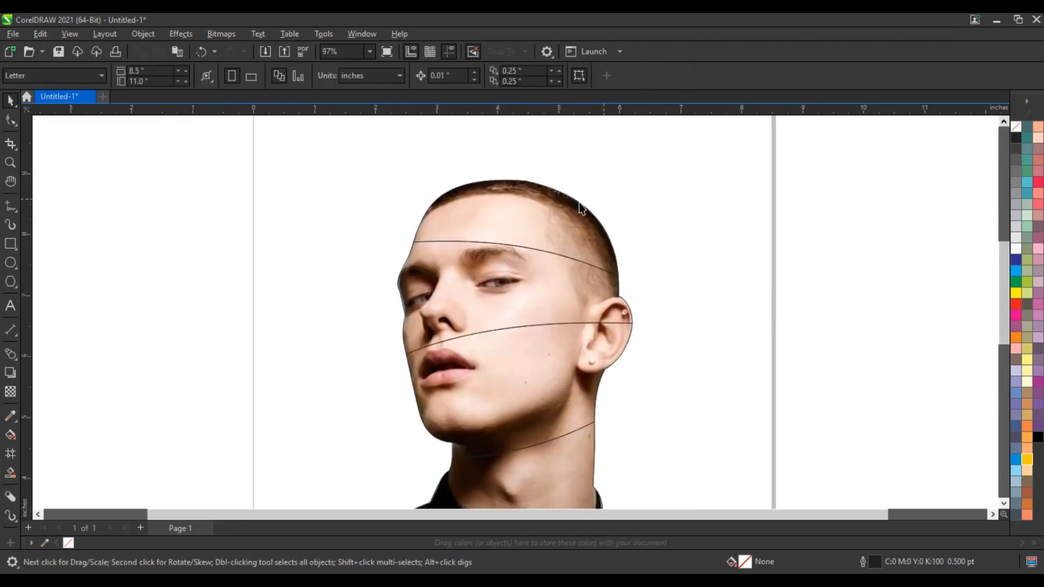
# Raise the top head slice to open a gap above the forehead cut, and rotate it slightly clockwise to 354.383 degrees
pyautogui.click(578, 205)
pyautogui.click(569, 204)
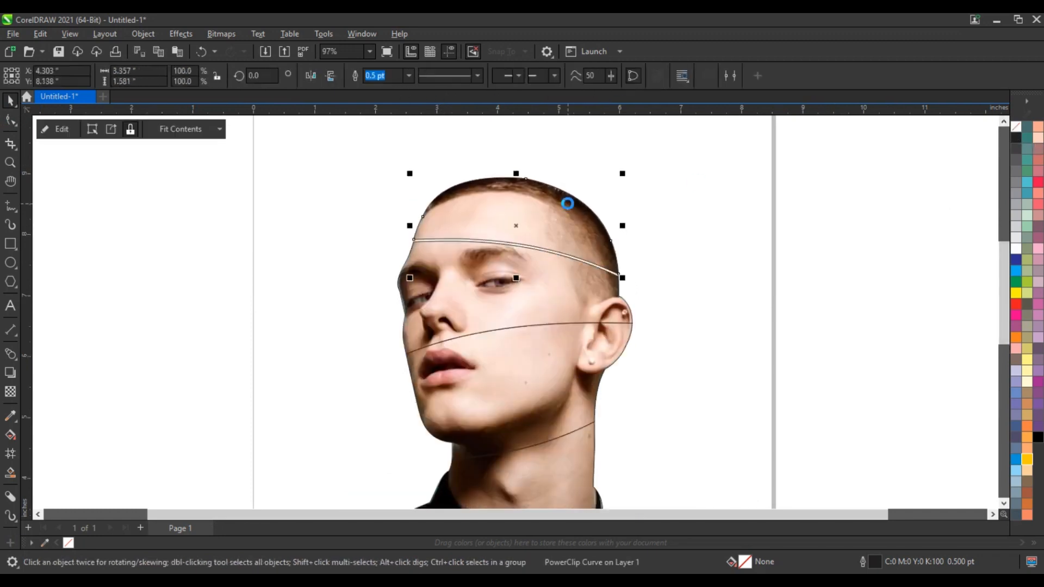
pyautogui.press('Up')
pyautogui.press('Up')
pyautogui.press('Up')
pyautogui.press('Up')
pyautogui.press('Up')
pyautogui.press('Up')
pyautogui.press('Up')
pyautogui.press('Up')
pyautogui.press('Up')
pyautogui.press('Up')
pyautogui.press('Up')
pyautogui.press('Up')
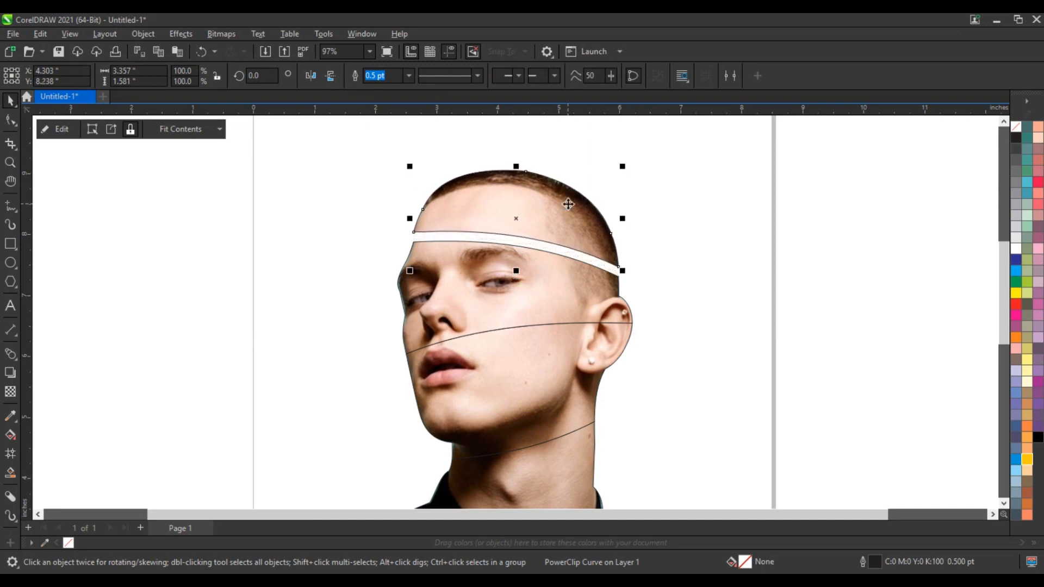
pyautogui.press('Up')
pyautogui.press('Up')
pyautogui.press('Up')
pyautogui.press('Up')
pyautogui.press('Up')
pyautogui.press('Up')
pyautogui.press('Up')
pyautogui.press('Up')
pyautogui.press('Up')
pyautogui.press('Up')
pyautogui.press('Up')
pyautogui.press('Up')
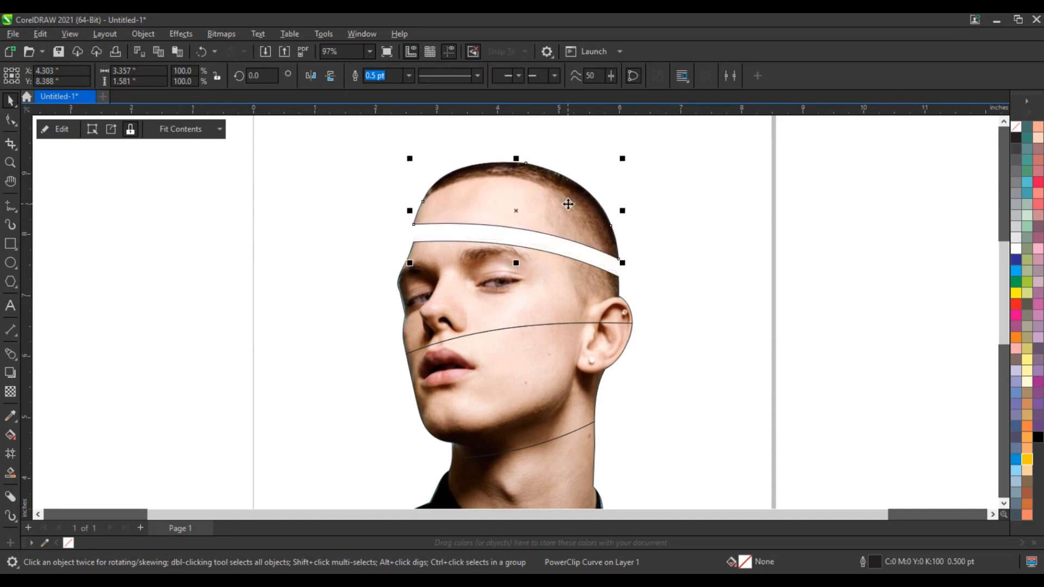
pyautogui.press('Up')
pyautogui.press('Up')
pyautogui.press('Up')
pyautogui.press('Up')
pyautogui.press('Up')
pyautogui.press('Up')
pyautogui.press('Up')
pyautogui.press('Up')
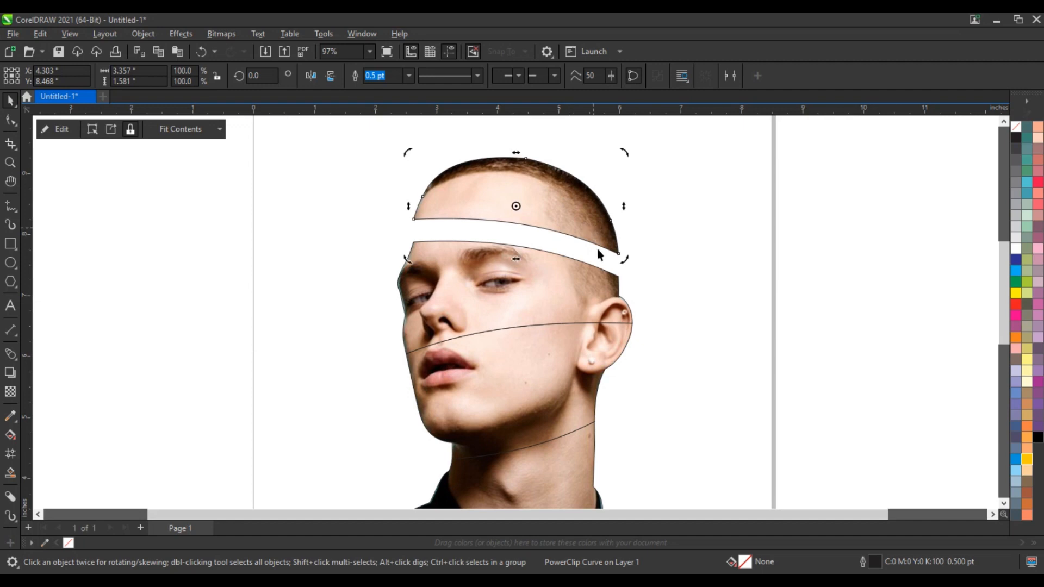
pyautogui.moveTo(626, 260); pyautogui.dragTo(625, 277)
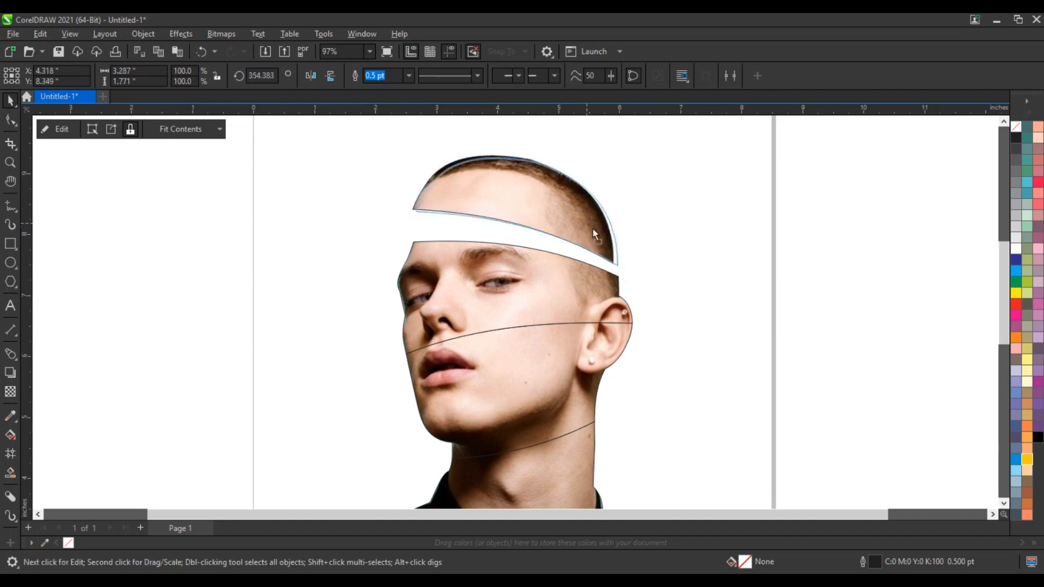
pyautogui.moveTo(593, 229); pyautogui.dragTo(594, 235)
# Raise the top and eye slices together, and lift them along with the mouth slice to open gaps at the two lower cuts
pyautogui.keyDown('shift'); pyautogui.click(580, 285); pyautogui.keyUp('shift')
pyautogui.moveTo(579, 287); pyautogui.dragTo(576, 274)
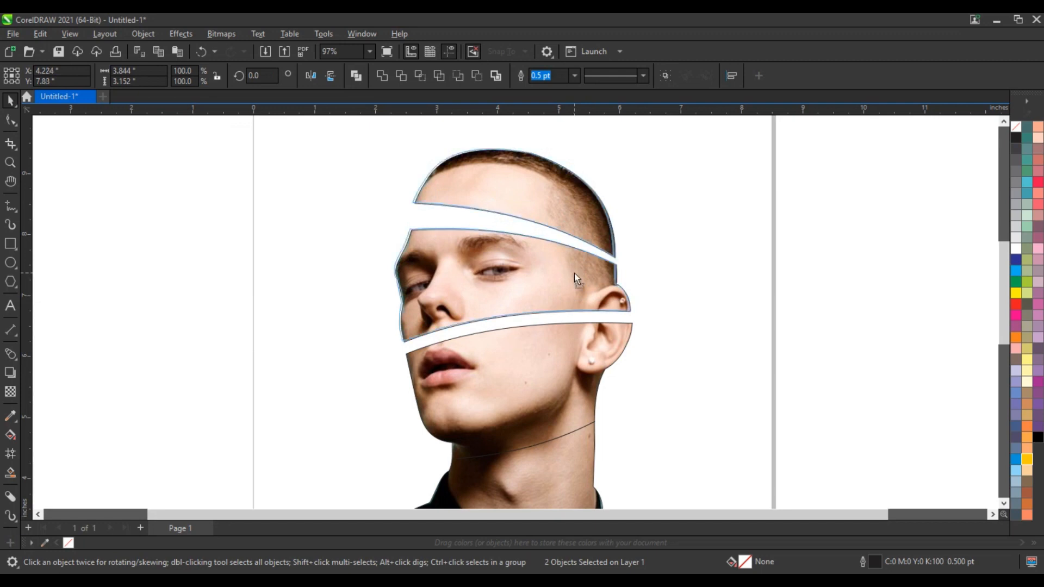
pyautogui.keyDown('shift'); pyautogui.click(569, 359); pyautogui.keyUp('shift')
pyautogui.moveTo(569, 357); pyautogui.dragTo(569, 351)
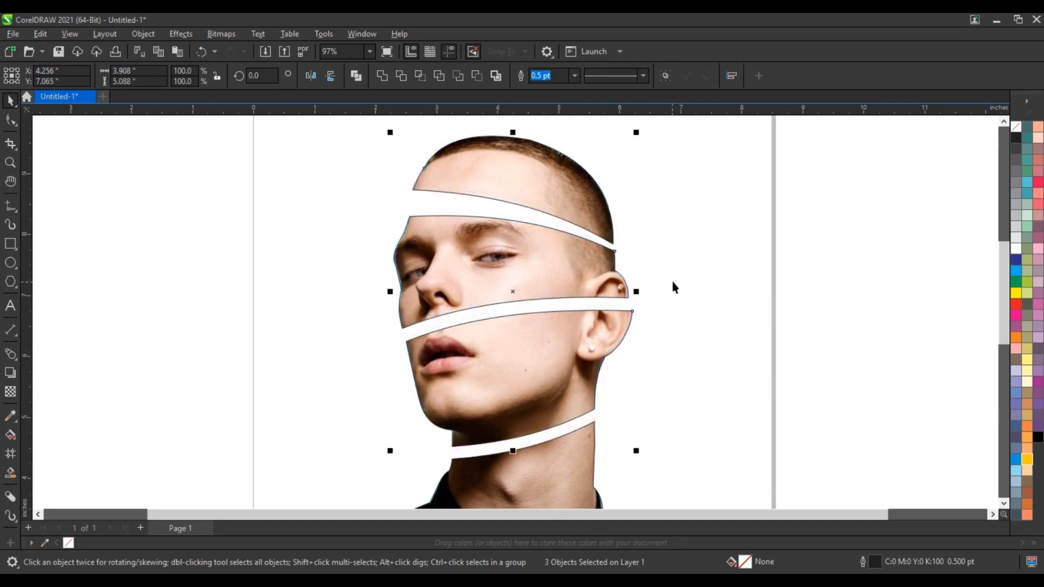
pyautogui.click(673, 286)
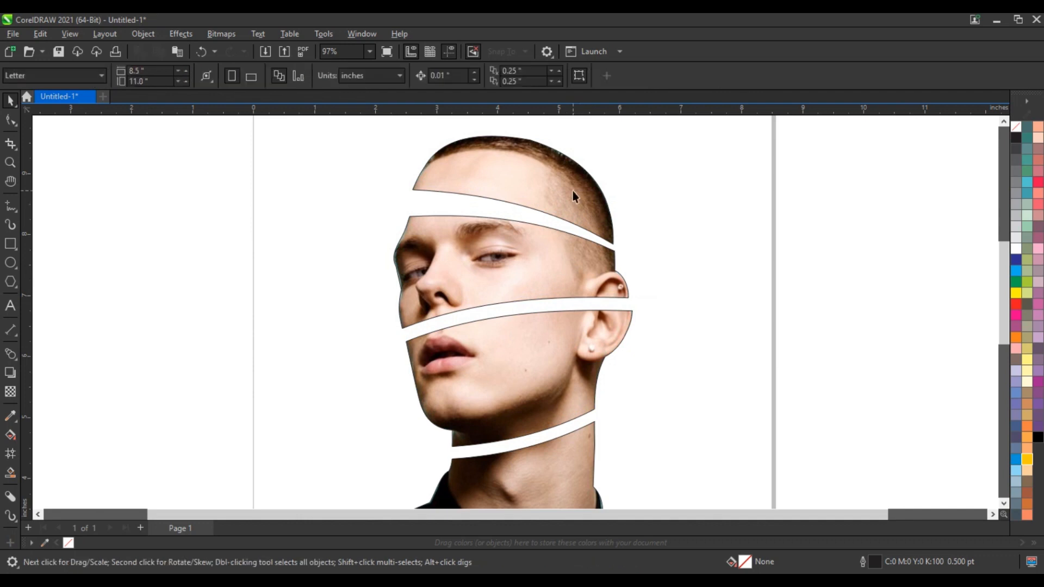
# Move the eye slice and the top slice up together to widen the gap above the mouth
pyautogui.click(545, 264)
pyautogui.keyDown('shift'); pyautogui.click(551, 209); pyautogui.keyUp('shift')
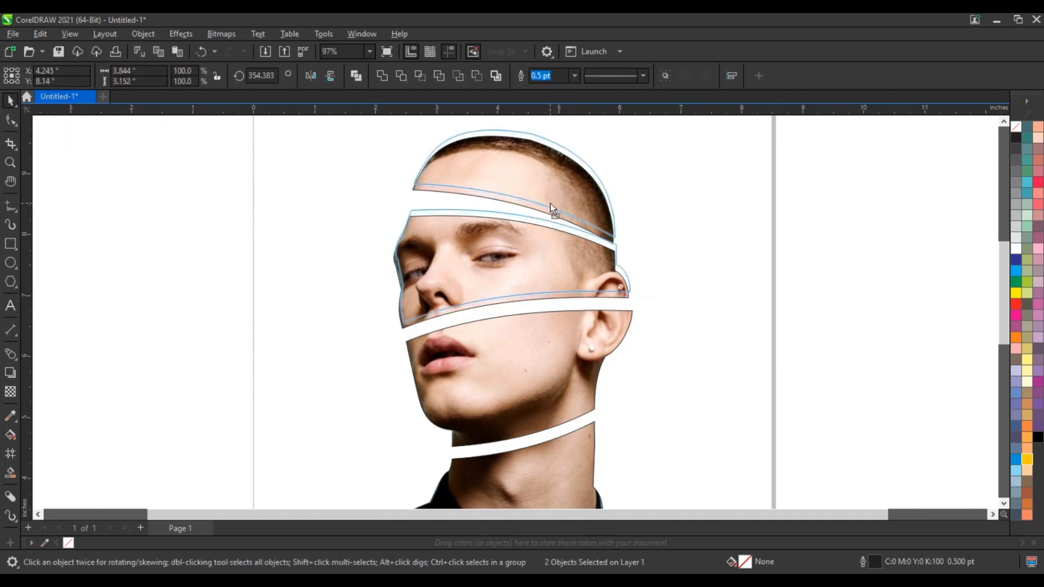
pyautogui.click(676, 247)
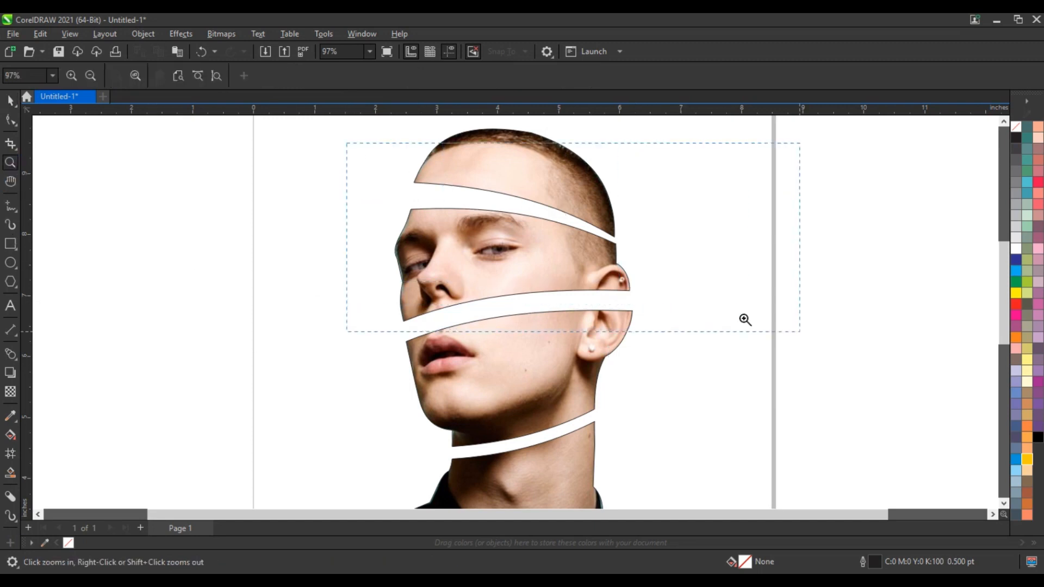
# Draw an ellipse about 3.44 by 1.14 in across the forehead gap and skew its end at the back of the head downward
pyautogui.moveTo(745, 319); pyautogui.dragTo(800, 331)
pyautogui.press('F7')
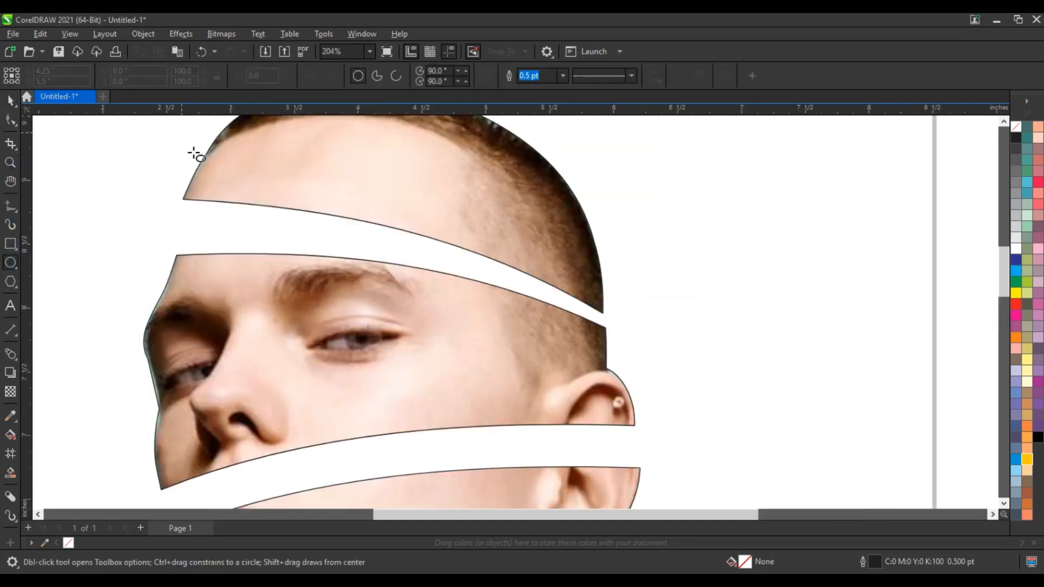
pyautogui.moveTo(181, 134); pyautogui.dragTo(621, 279)
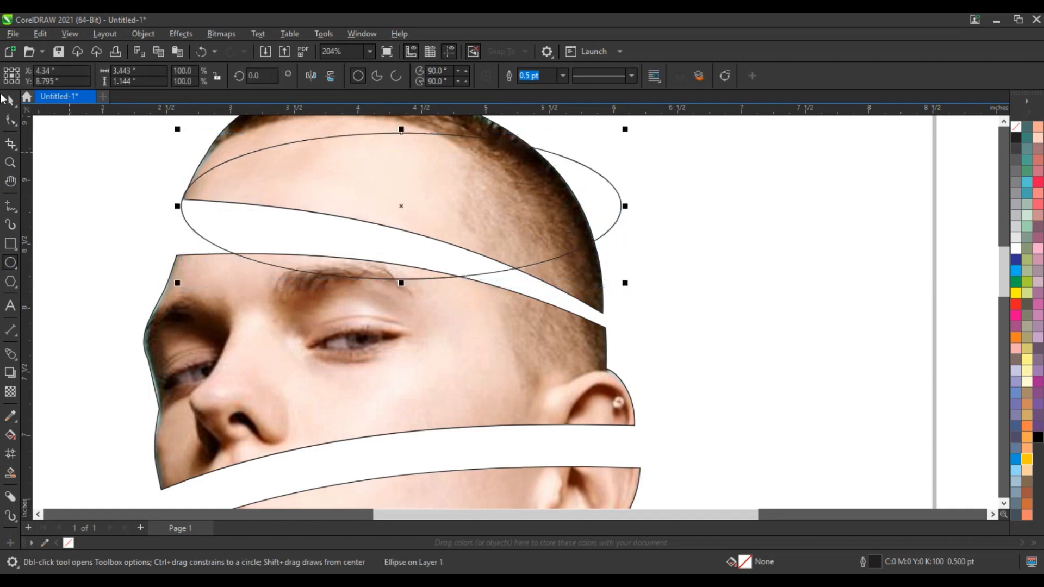
pyautogui.click(467, 194)
pyautogui.moveTo(626, 206); pyautogui.dragTo(603, 308)
pyautogui.click(620, 303)
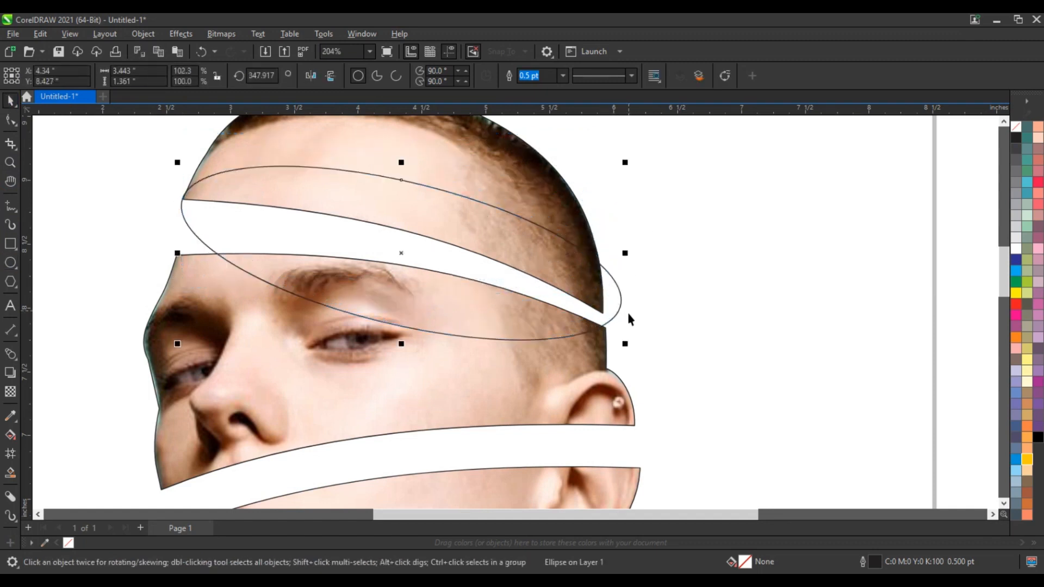
# Resize the ellipse to about 3.32 in wide and 0.64 in high, and skew its back end down toward the gap's narrow end
pyautogui.moveTo(628, 256); pyautogui.dragTo(611, 253)
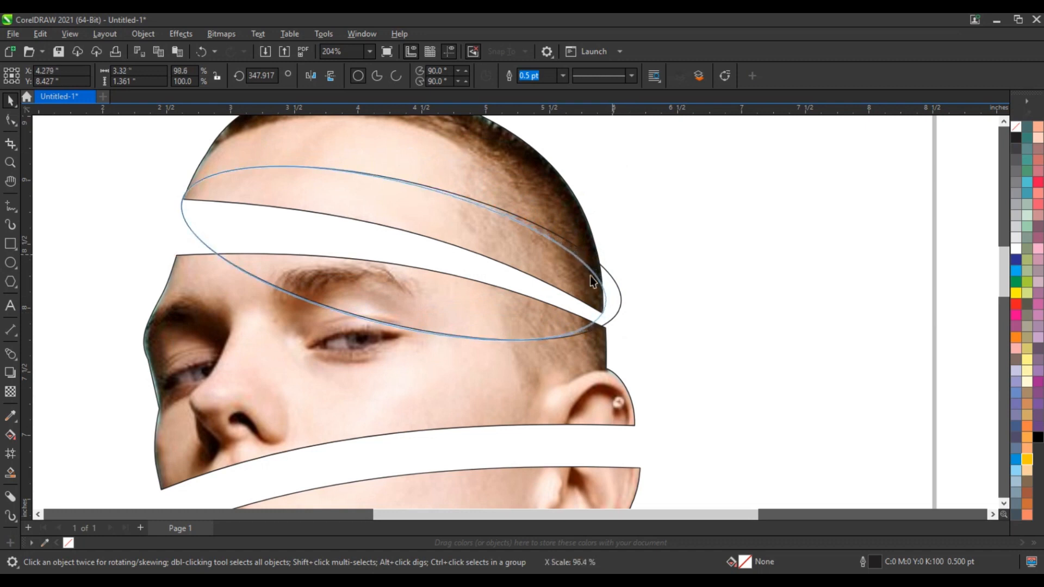
pyautogui.moveTo(397, 348); pyautogui.dragTo(399, 269)
pyautogui.moveTo(393, 162); pyautogui.dragTo(394, 183)
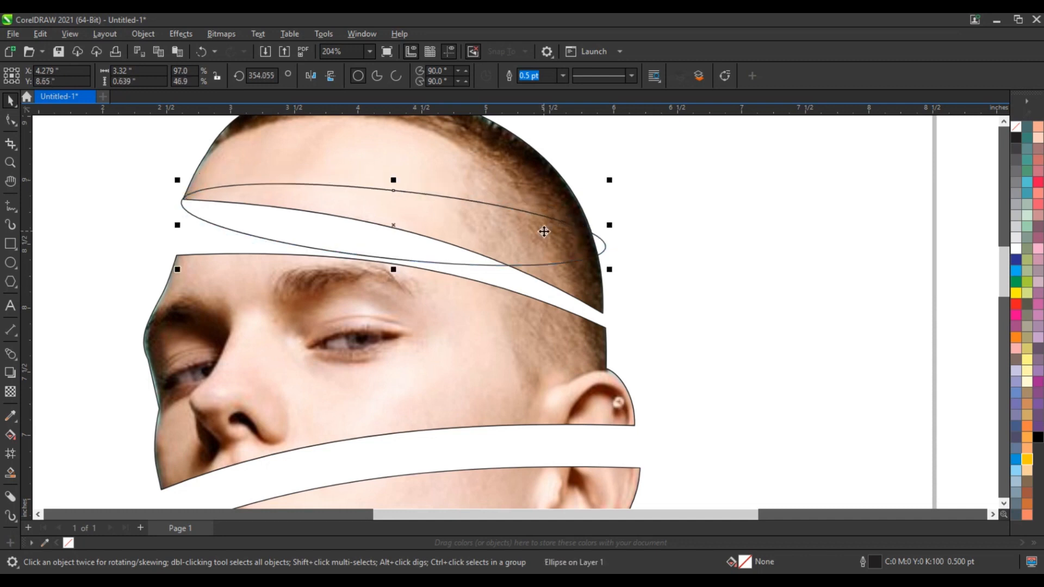
pyautogui.click(543, 230)
pyautogui.moveTo(613, 230); pyautogui.dragTo(604, 297)
pyautogui.click(547, 263)
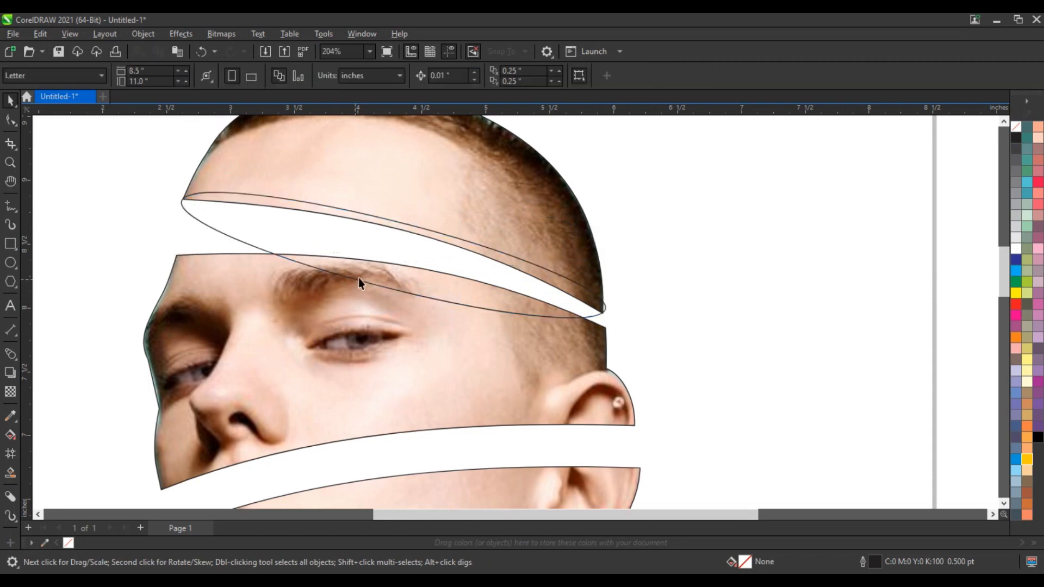
# Flatten the ellipse further, skew it along the top slice's lower edge, and narrow it to about 3.28 in to match the slice's ends
pyautogui.moveTo(393, 321); pyautogui.dragTo(397, 297)
pyautogui.click(582, 289)
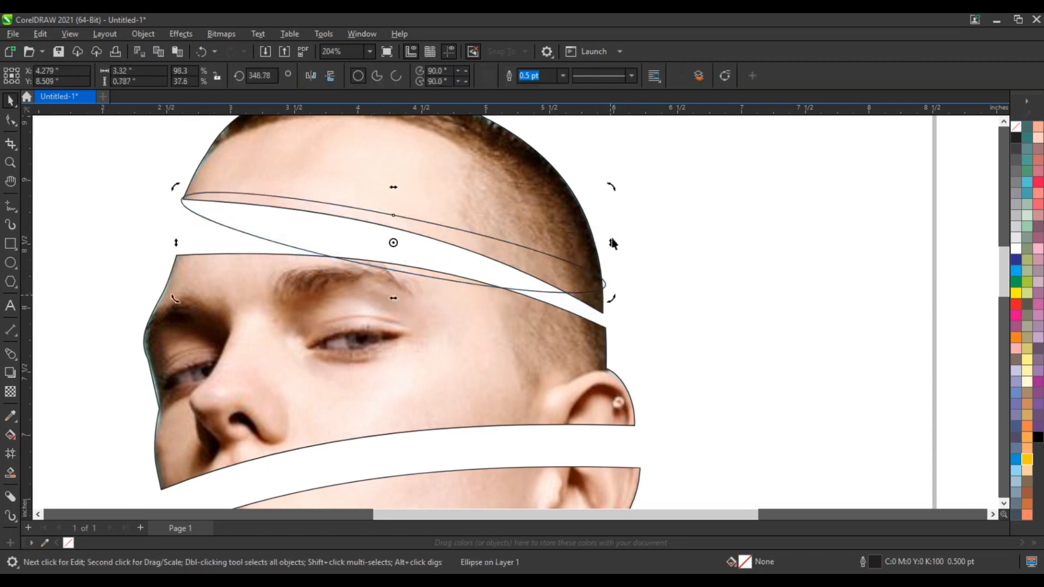
pyautogui.moveTo(613, 243); pyautogui.dragTo(640, 276)
pyautogui.click(557, 306)
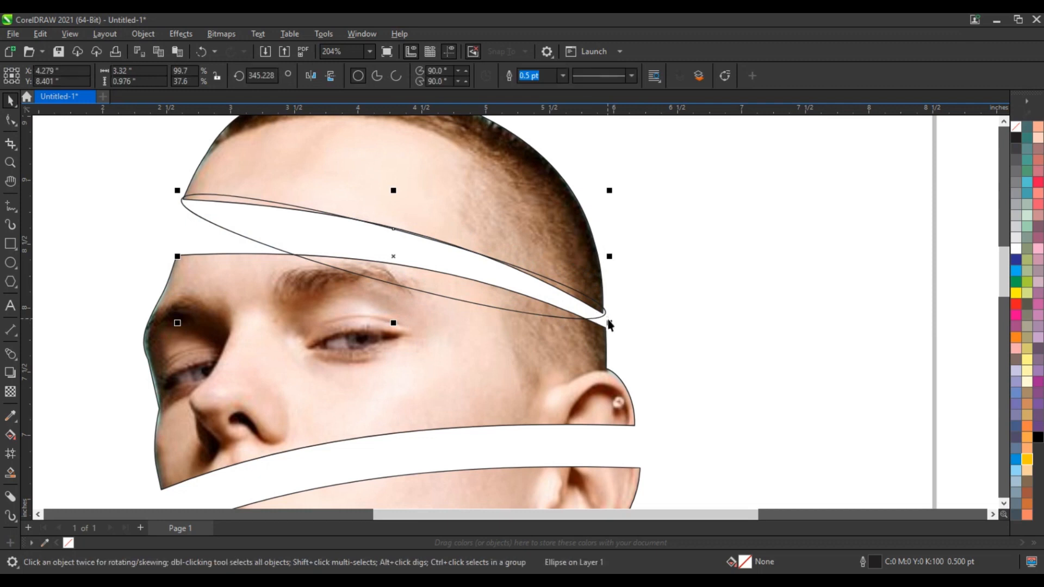
pyautogui.moveTo(611, 257); pyautogui.dragTo(608, 262)
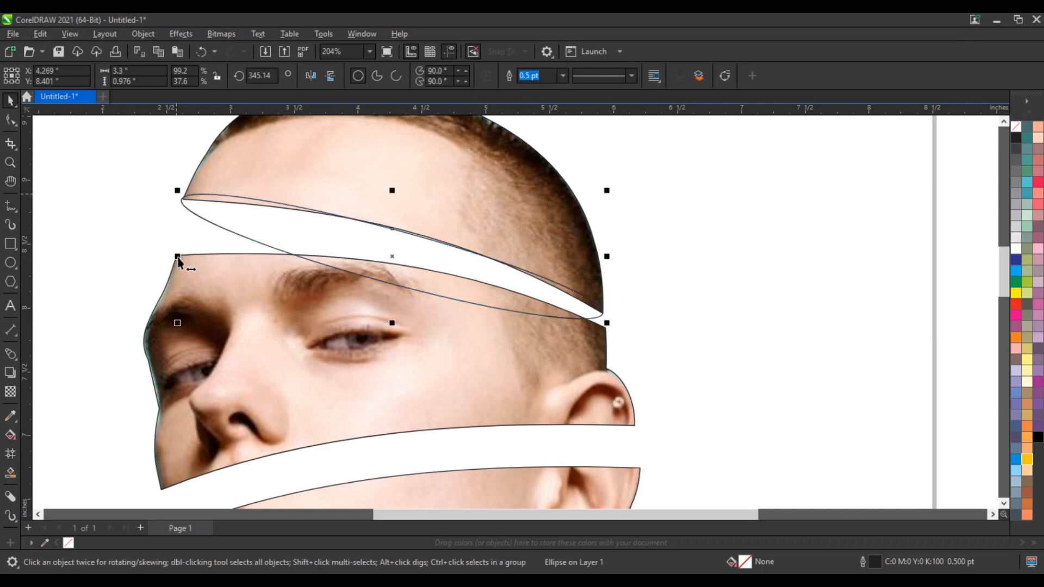
pyautogui.moveTo(178, 257); pyautogui.dragTo(172, 263)
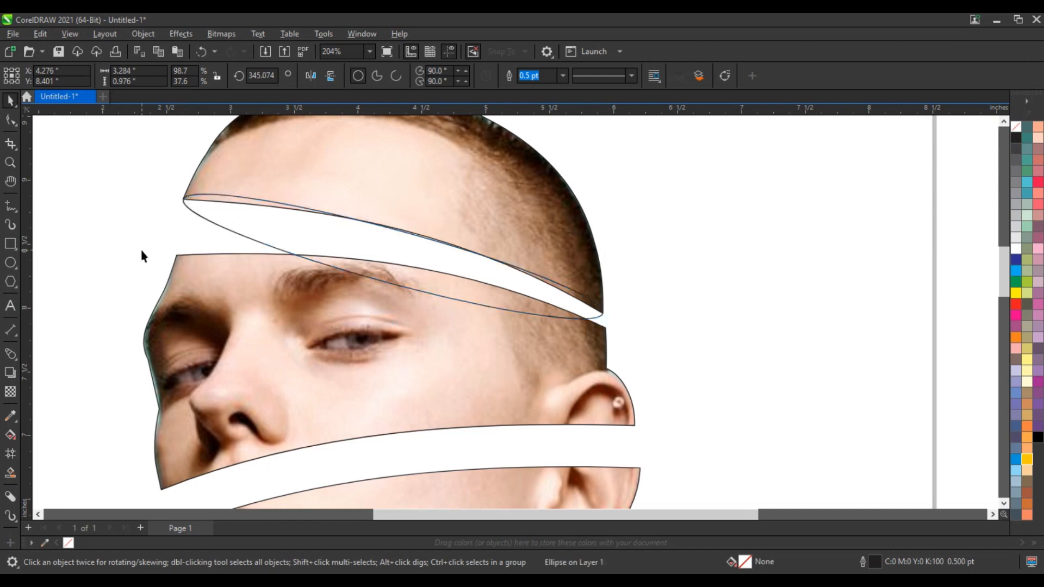
# Fill the ellipse with a brown skin tone sampled from the temple and place it behind the head slices
pyautogui.click(74, 406)
pyautogui.click(10, 418)
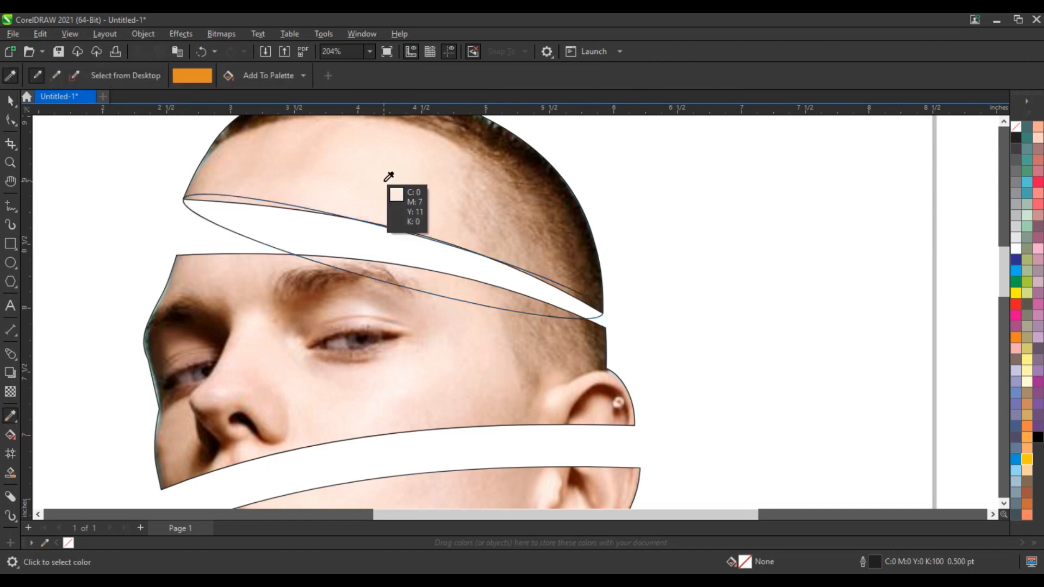
pyautogui.click(508, 207)
pyautogui.click(338, 244)
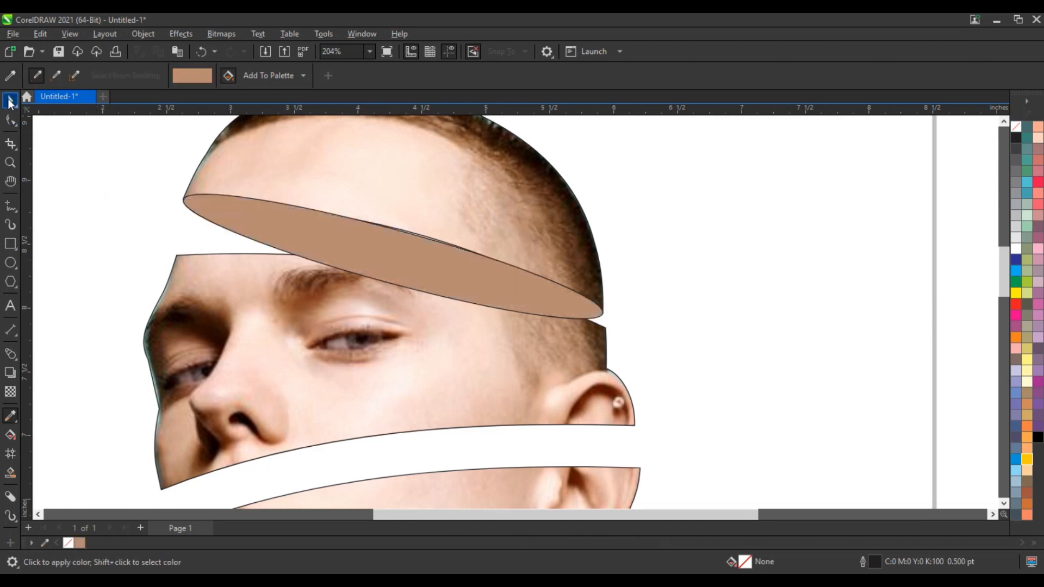
pyautogui.click(10, 101)
pyautogui.click(323, 242)
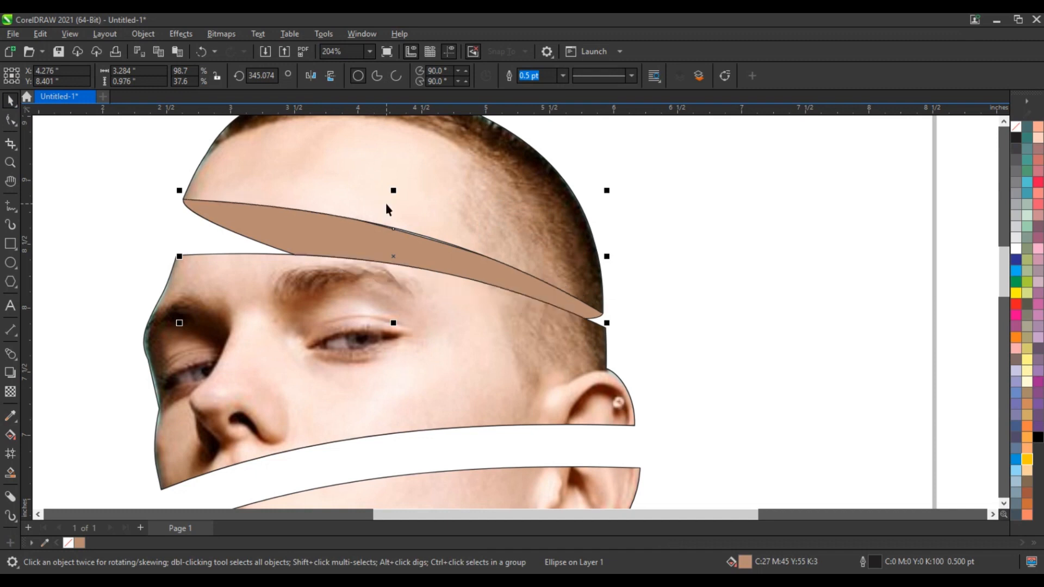
# Convert the brown ellipse to curves and shift its upper middle node slightly up behind the top slice
pyautogui.click(11, 121)
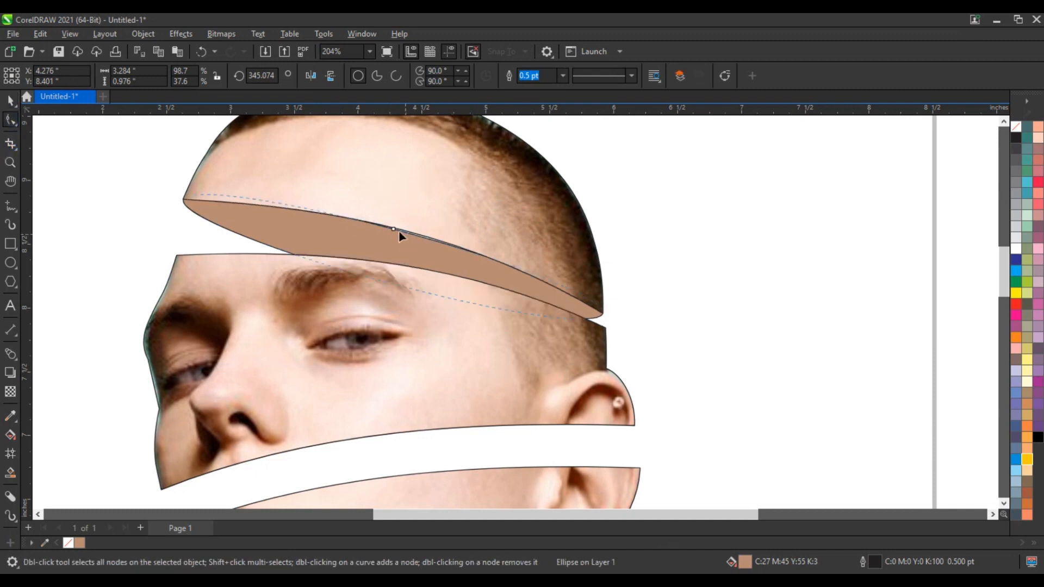
pyautogui.moveTo(394, 229); pyautogui.dragTo(395, 230)
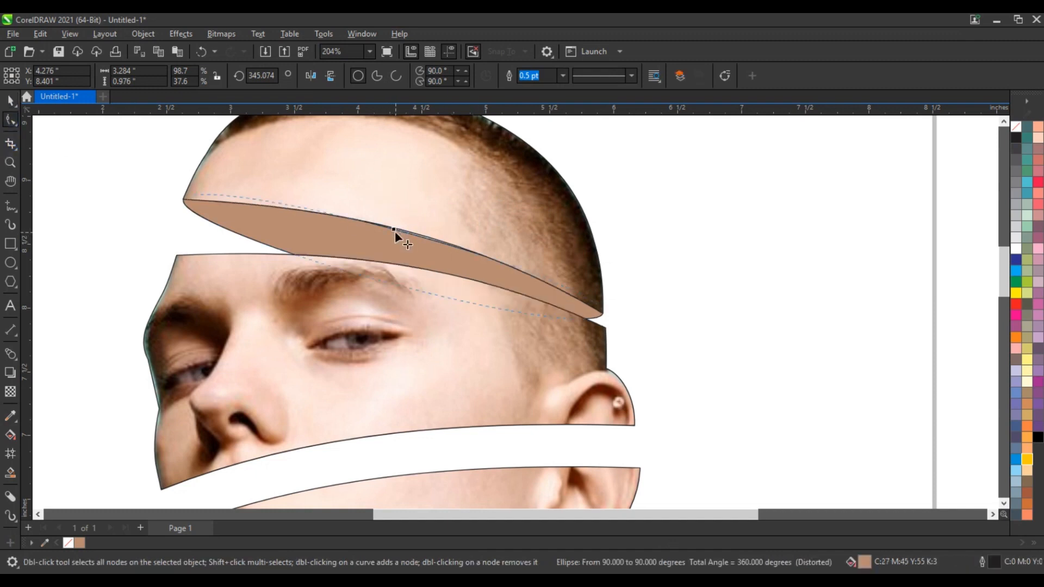
pyautogui.hotkey('ctrl', 'q')
pyautogui.click(396, 225)
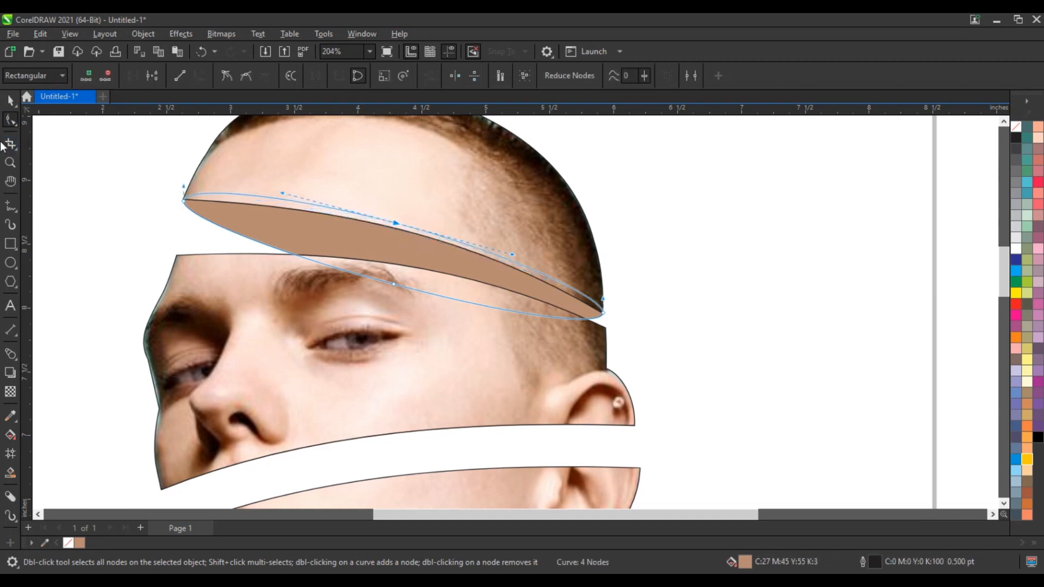
pyautogui.click(10, 101)
# Duplicate the brown curved shape from the forehead gap onto the middle gap above the mouth
pyautogui.scroll(-5, 724, 263)
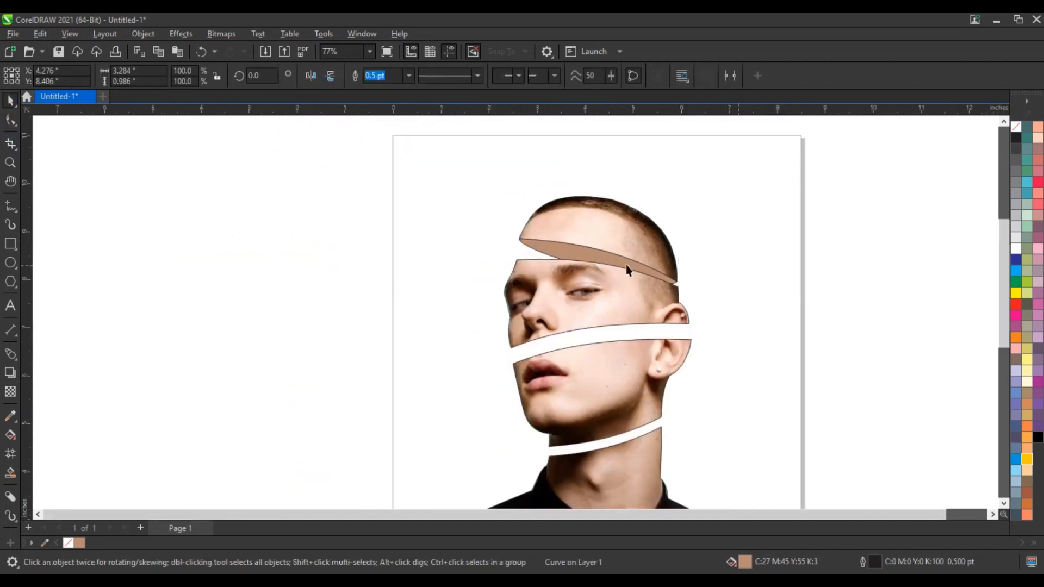
pyautogui.click(268, 254)
pyautogui.click(10, 162)
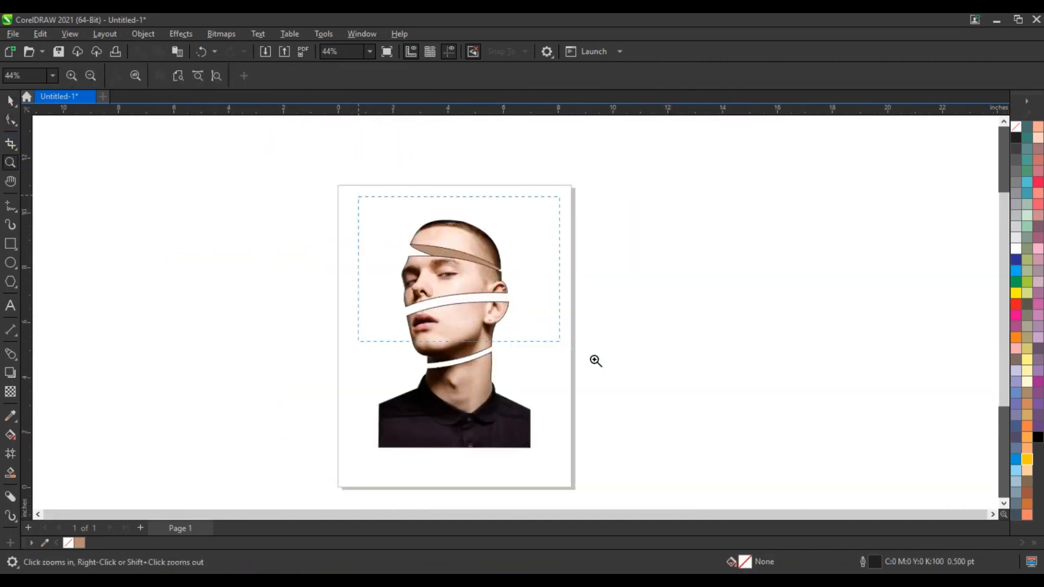
pyautogui.moveTo(656, 379); pyautogui.dragTo(655, 380)
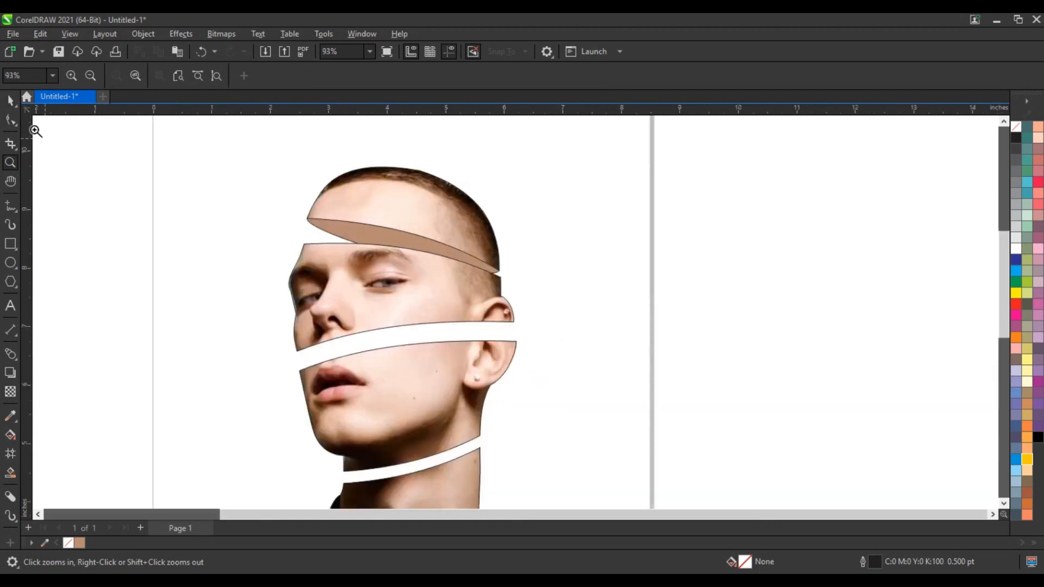
pyautogui.click(10, 102)
pyautogui.moveTo(377, 234); pyautogui.dragTo(371, 334)
pyautogui.rightClick(371, 334)
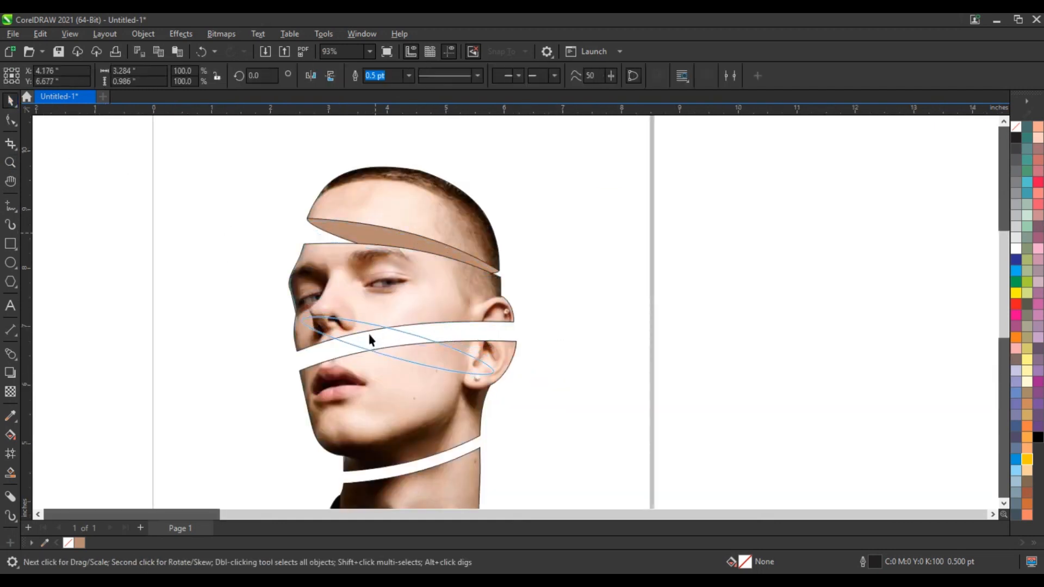
# Skew the copied brown shape so it rises toward the ear, align it with the middle gap, and widen it to about 3.73 in
pyautogui.moveTo(500, 379); pyautogui.dragTo(488, 340)
pyautogui.moveTo(469, 336); pyautogui.dragTo(466, 326)
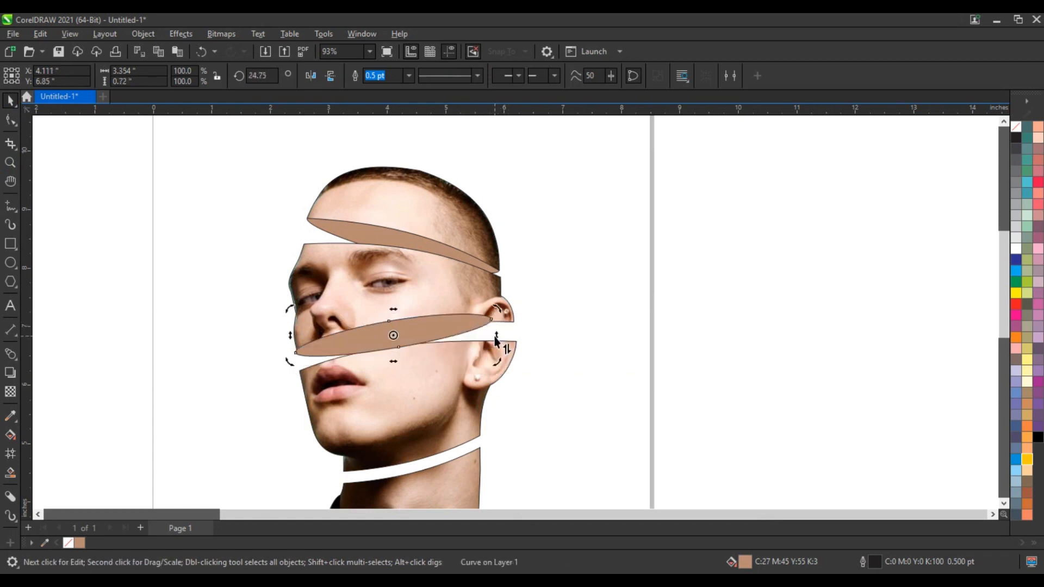
pyautogui.moveTo(495, 338); pyautogui.dragTo(510, 341)
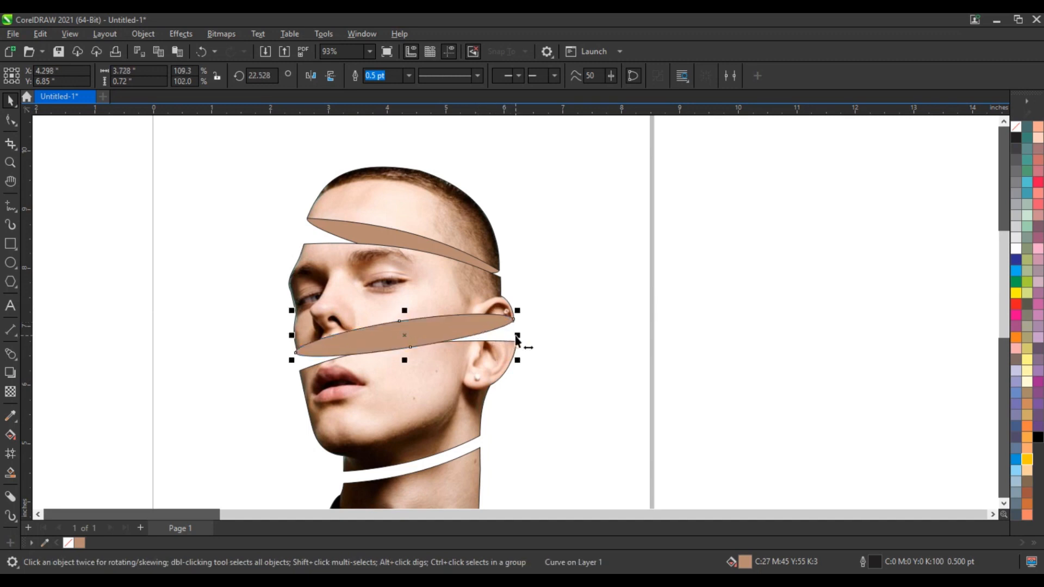
# Send the middle brown shape to the back and fit its ends to the face edges, resizing it to about 3.71 in wide
pyautogui.hotkey('shift', 'pagedown')
pyautogui.scroll(2, 370, 342)
pyautogui.scroll(-1, 442, 329)
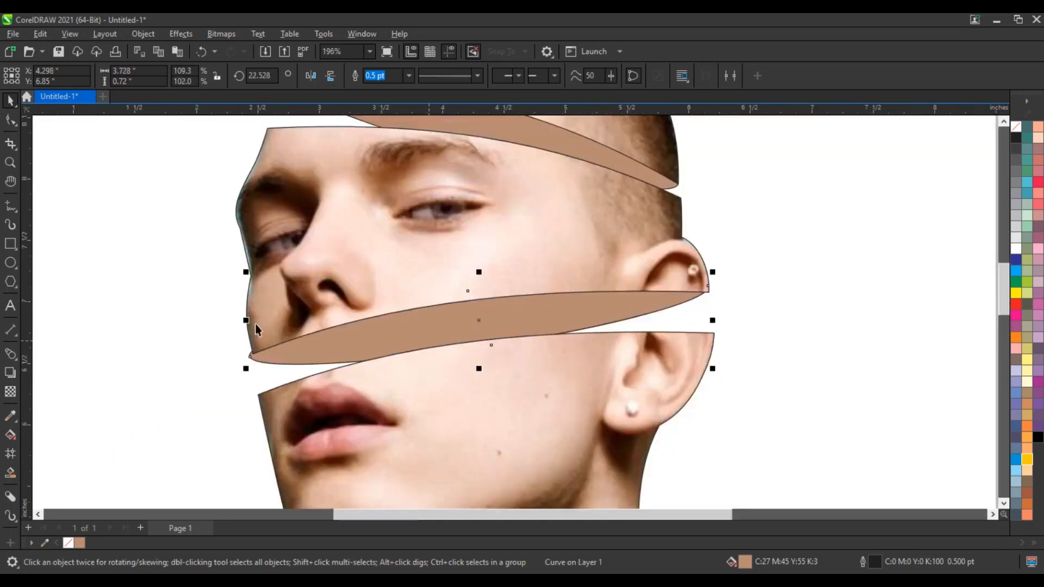
pyautogui.moveTo(247, 319); pyautogui.dragTo(247, 315)
pyautogui.click(294, 352)
pyautogui.click(315, 333)
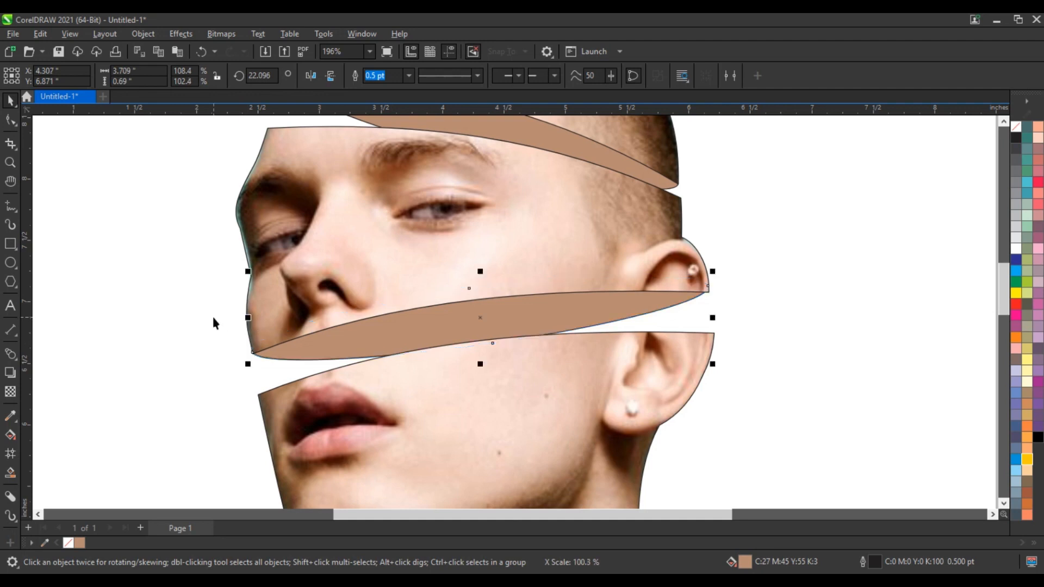
pyautogui.scroll(-1, 218, 315)
pyautogui.click(596, 305)
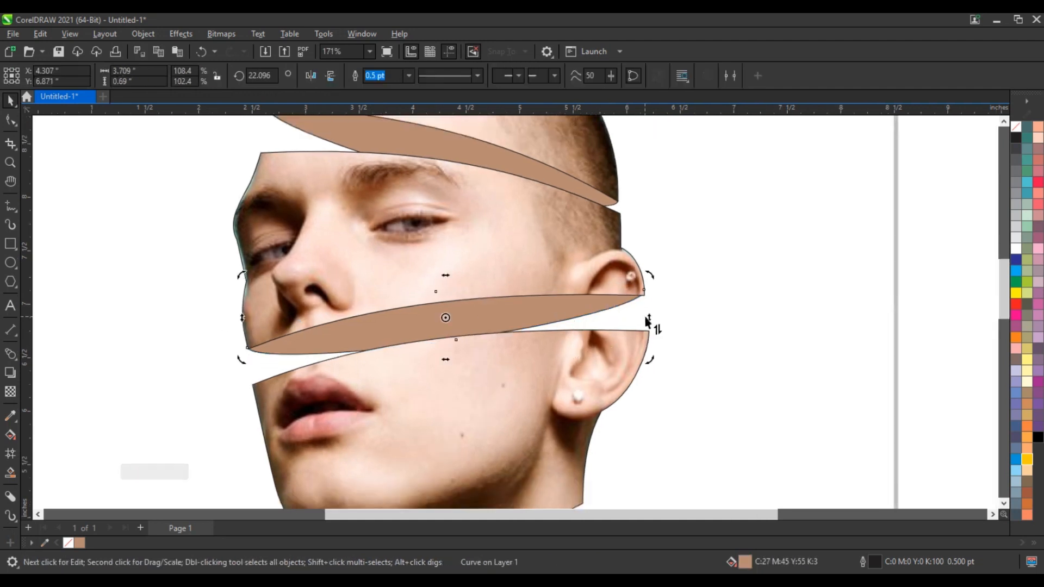
pyautogui.click(610, 305)
pyautogui.click(610, 305)
pyautogui.click(605, 307)
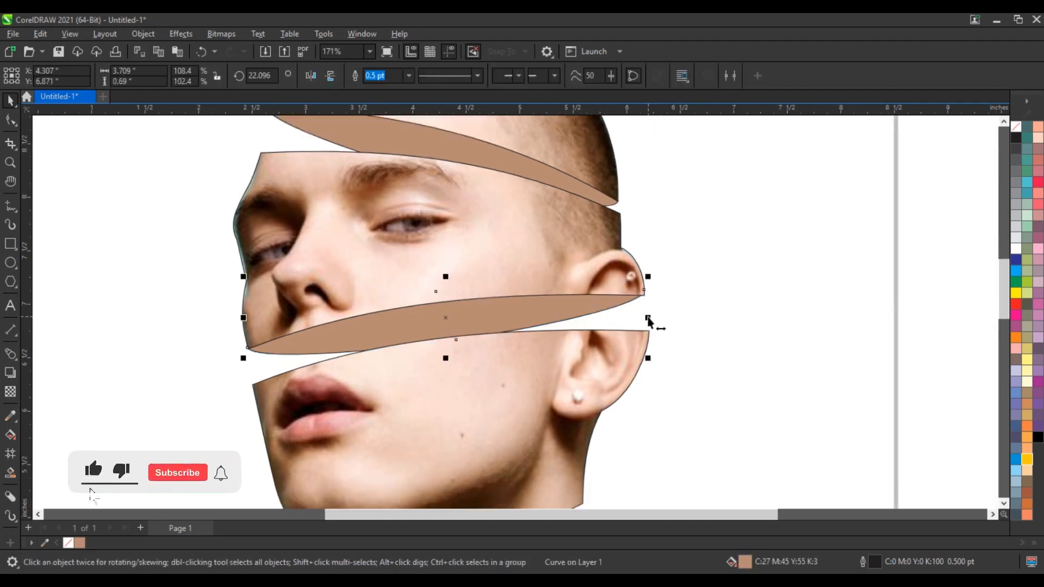
# Duplicate the middle brown shape onto the neck gap and narrow the copy to about 2.33 in wide to fit the neck
pyautogui.moveTo(651, 321); pyautogui.dragTo(602, 415)
pyautogui.click(681, 327)
pyautogui.scroll(-7, 635, 323)
pyautogui.scroll(8, 604, 415)
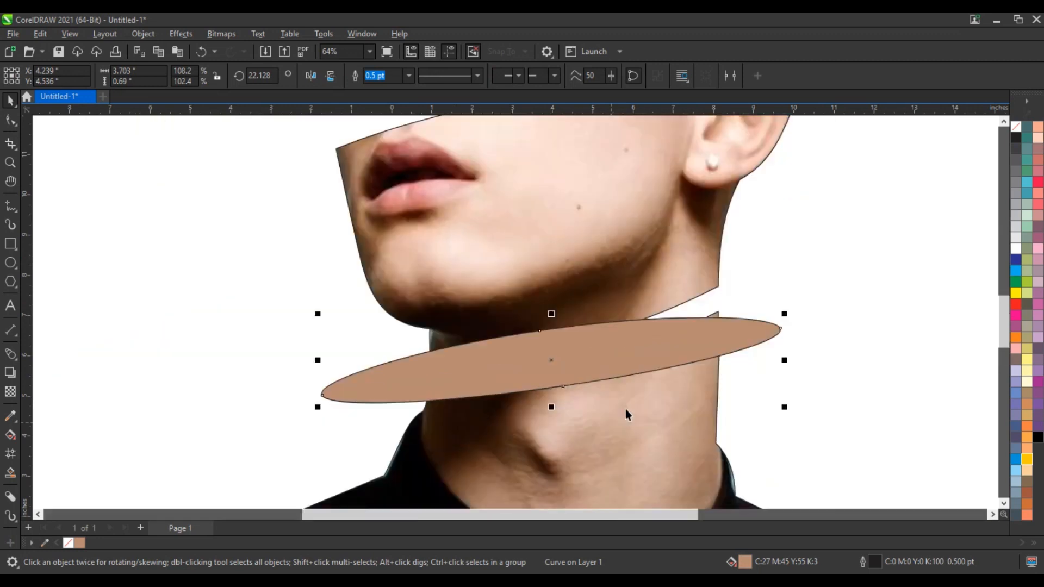
pyautogui.moveTo(781, 358); pyautogui.dragTo(674, 383)
pyautogui.moveTo(585, 370); pyautogui.dragTo(605, 367)
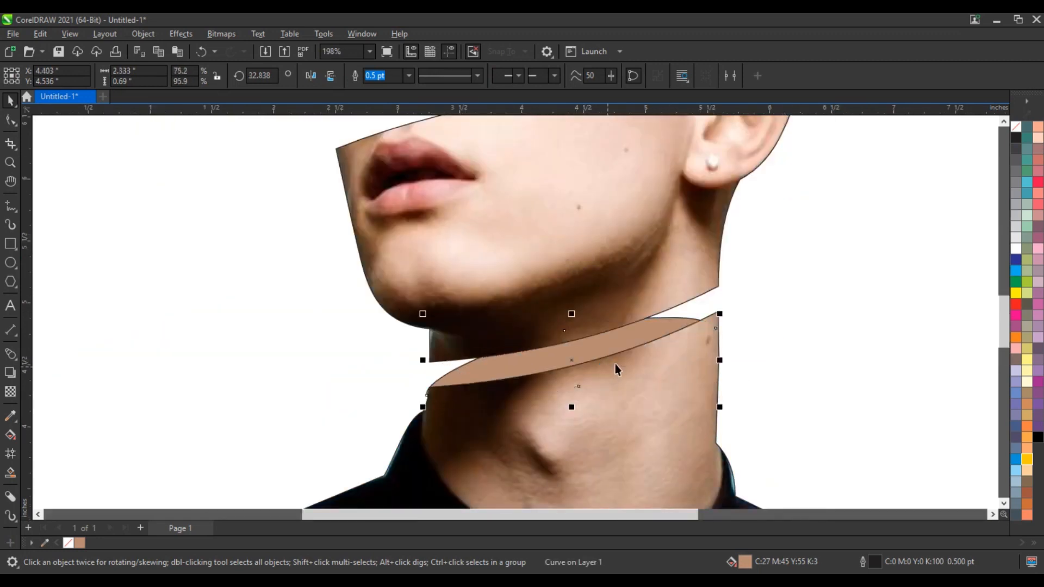
# Flatten the neck shape to about 0.36 in, rotate it to follow the neck cut, and fit it to the neck at about 2.34 in wide
pyautogui.moveTo(572, 314); pyautogui.dragTo(571, 332)
pyautogui.click(598, 359)
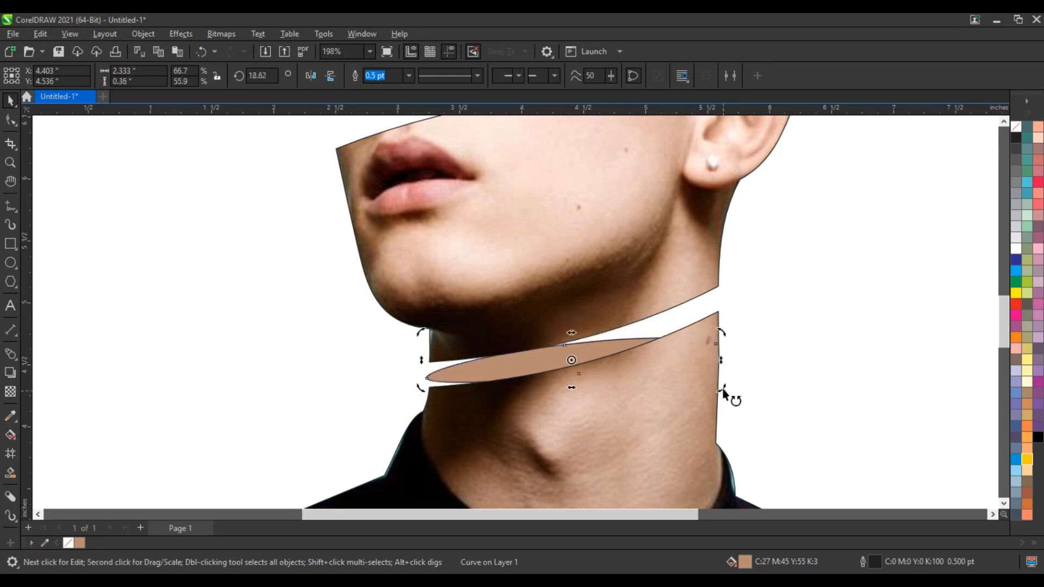
pyautogui.moveTo(729, 396); pyautogui.dragTo(730, 371)
pyautogui.moveTo(650, 333); pyautogui.dragTo(655, 320)
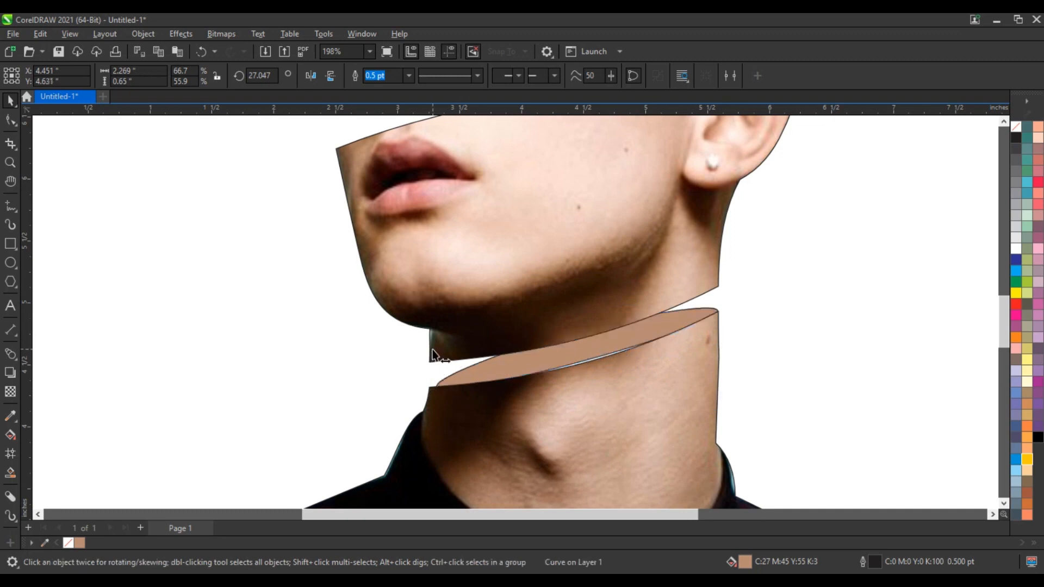
pyautogui.moveTo(432, 348); pyautogui.dragTo(424, 349)
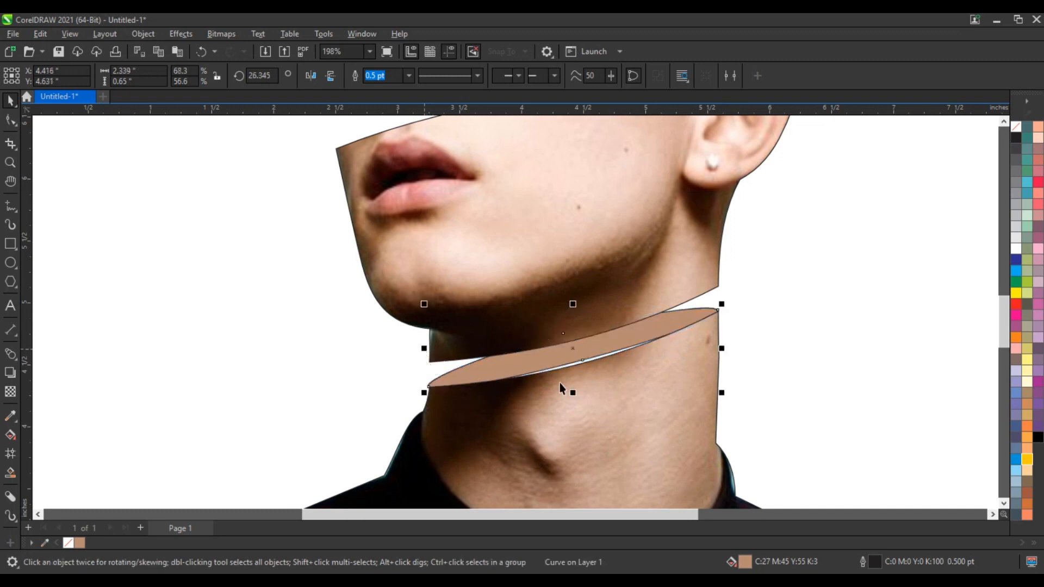
# Move the neck shape's lower middle node slightly down to cover the white sliver along the neck's cut edge
pyautogui.click(10, 119)
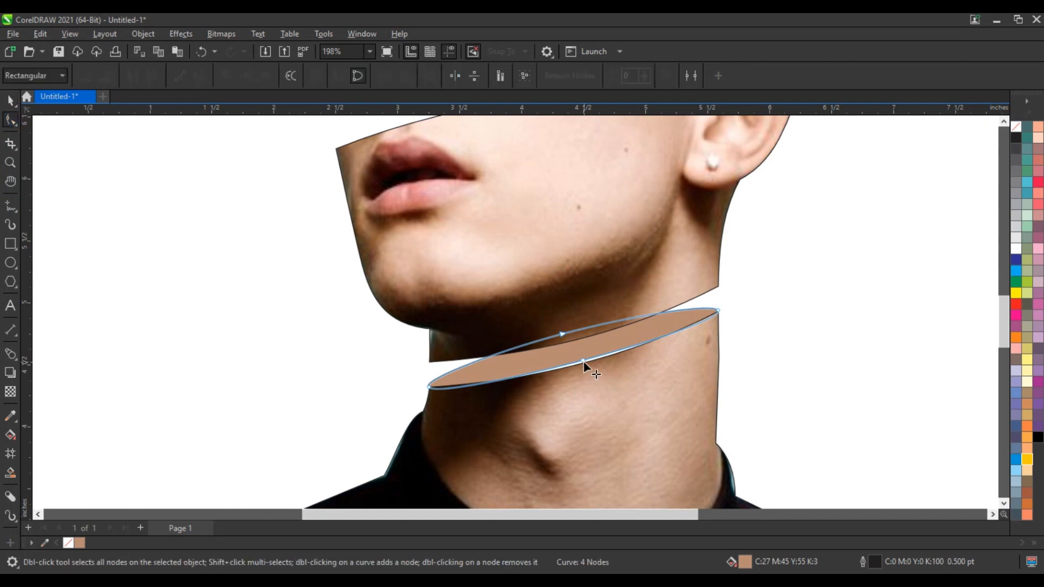
pyautogui.moveTo(583, 361); pyautogui.dragTo(583, 369)
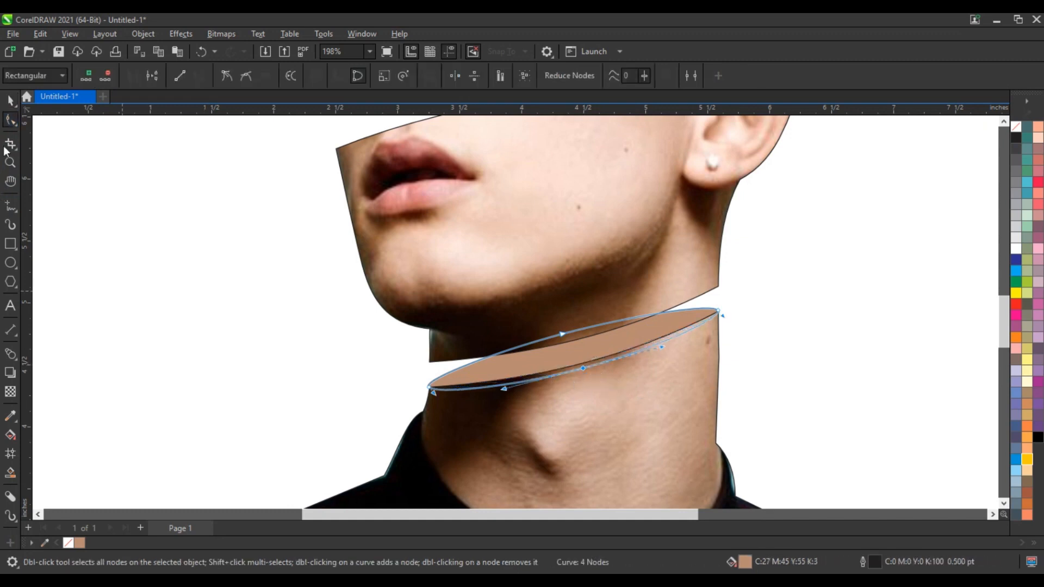
pyautogui.press('space')
# Select all the portrait slices and brown shapes and remove their outlines
pyautogui.scroll(-4, 368, 367)
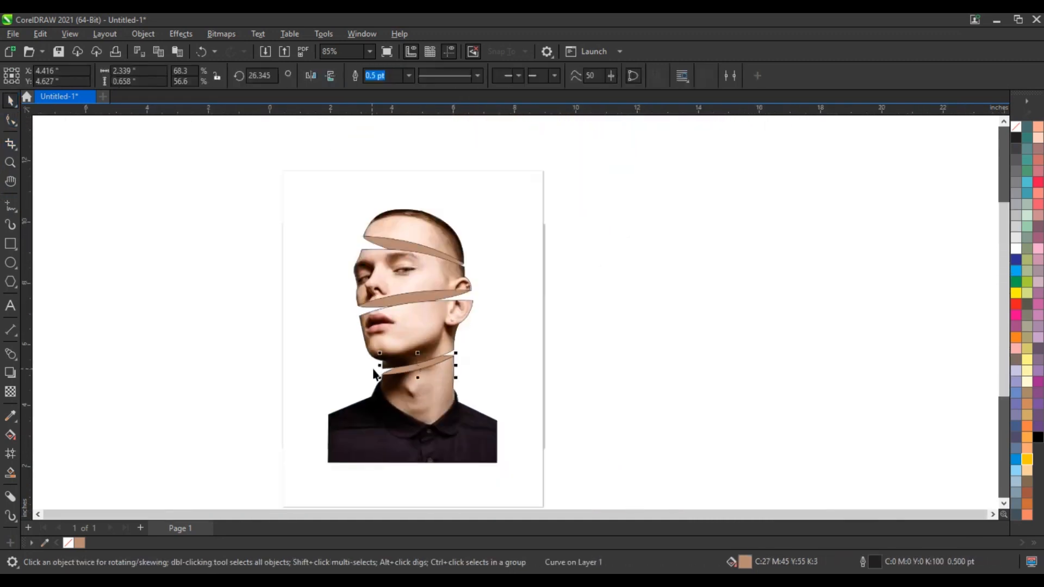
pyautogui.scroll(-1, 374, 373)
pyautogui.moveTo(275, 221); pyautogui.dragTo(507, 459)
pyautogui.hotkey('shift', 'F2')
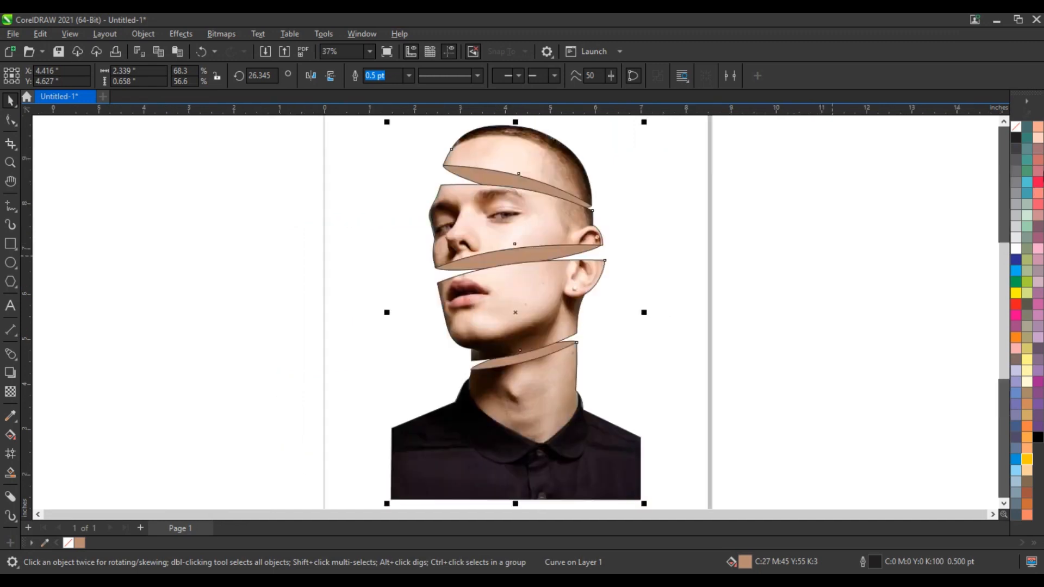
pyautogui.rightClick(1015, 127)
pyautogui.click(994, 136)
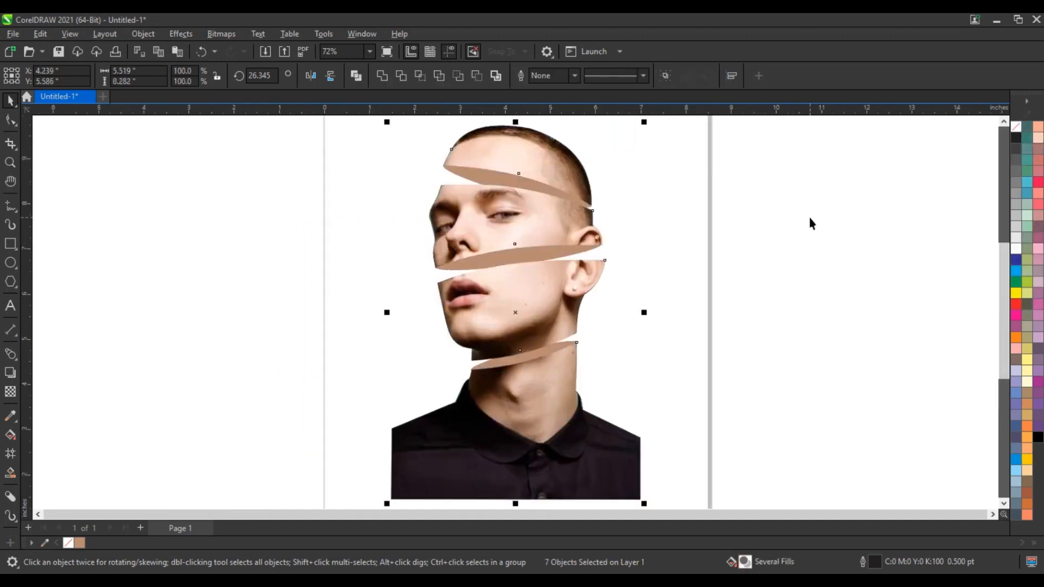
pyautogui.click(810, 223)
# Overlay a black-filled copy on the brown shape in the forehead gap
pyautogui.click(10, 162)
pyautogui.moveTo(411, 140); pyautogui.dragTo(670, 309)
pyautogui.click(10, 101)
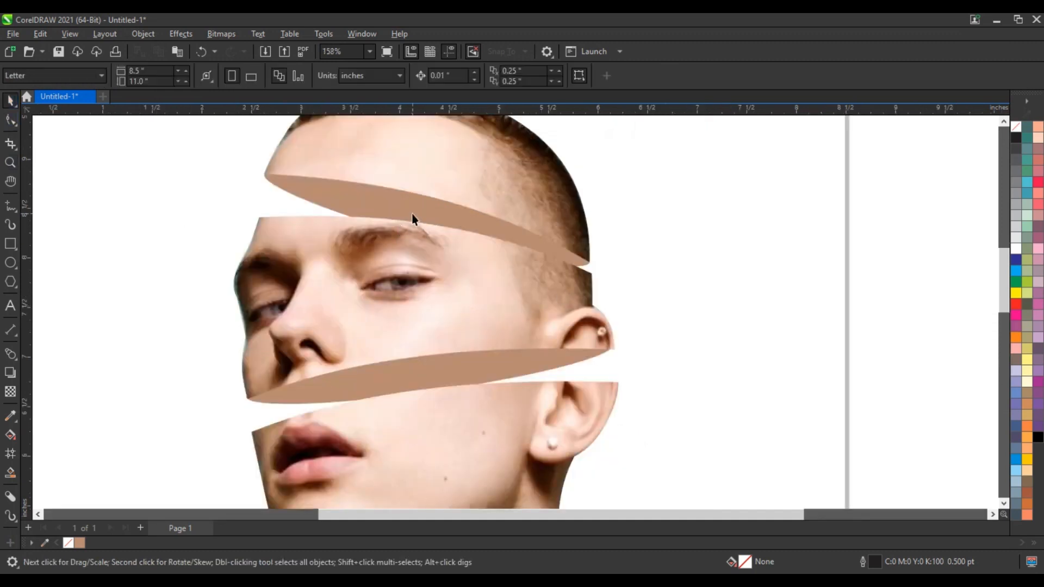
pyautogui.click(412, 212)
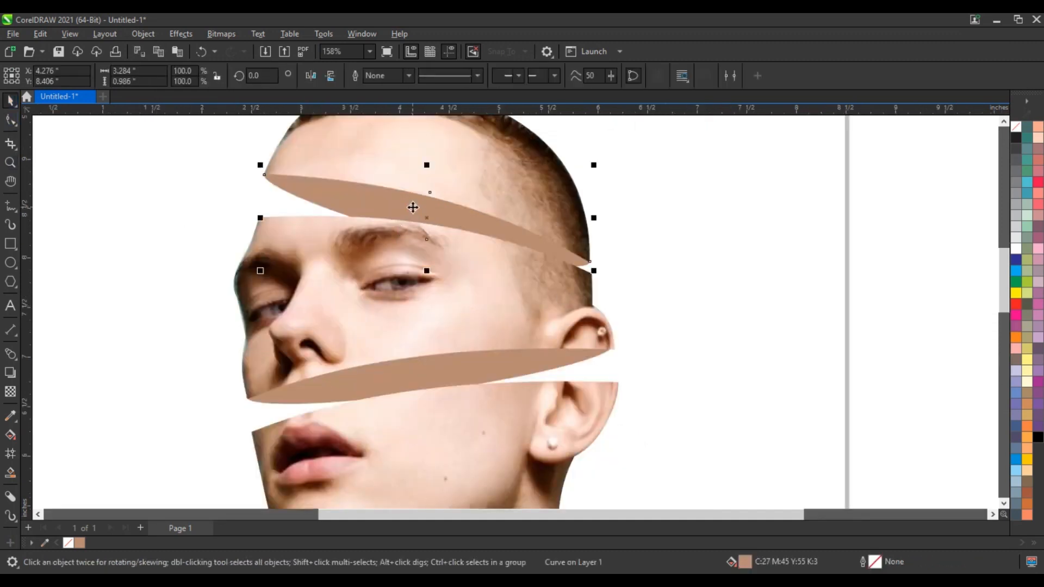
pyautogui.click(1038, 437)
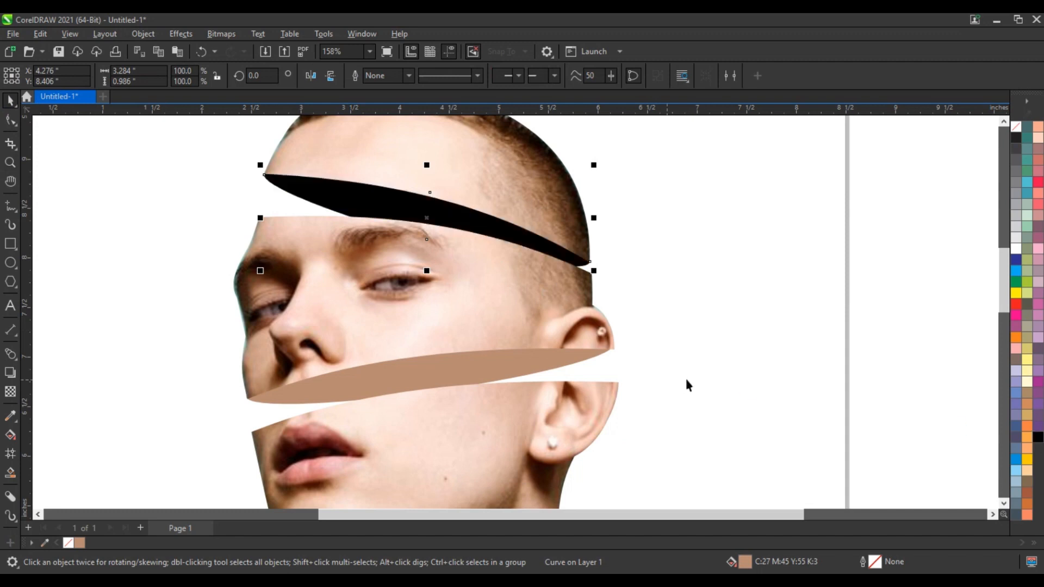
# Apply a linear fountain transparency to the black forehead overlay, fading it from dark at the back of the head toward the brow
pyautogui.moveTo(628, 267); pyautogui.dragTo(400, 218)
pyautogui.moveTo(514, 241); pyautogui.dragTo(523, 245)
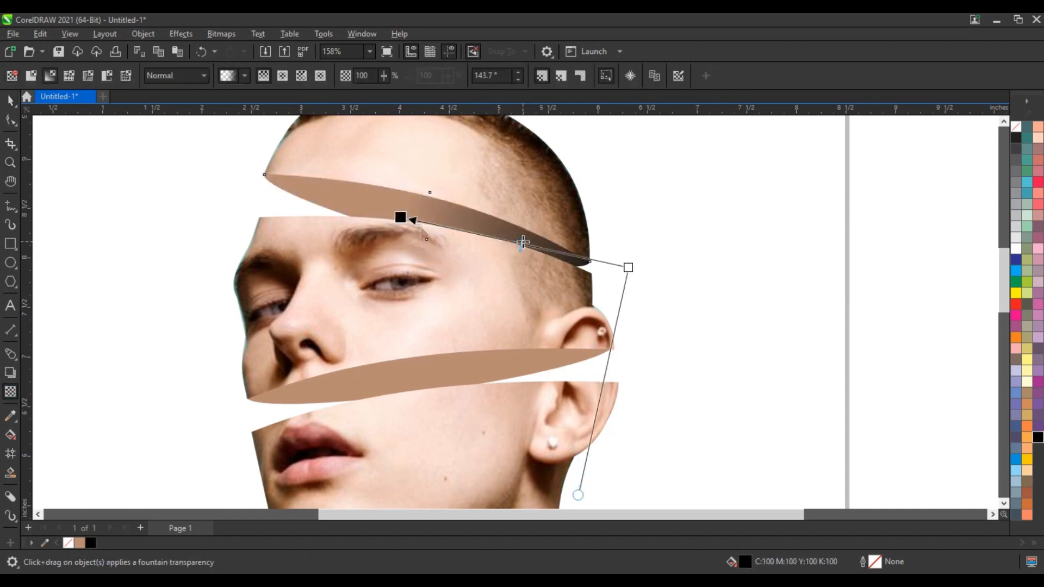
pyautogui.moveTo(630, 268); pyautogui.dragTo(640, 270)
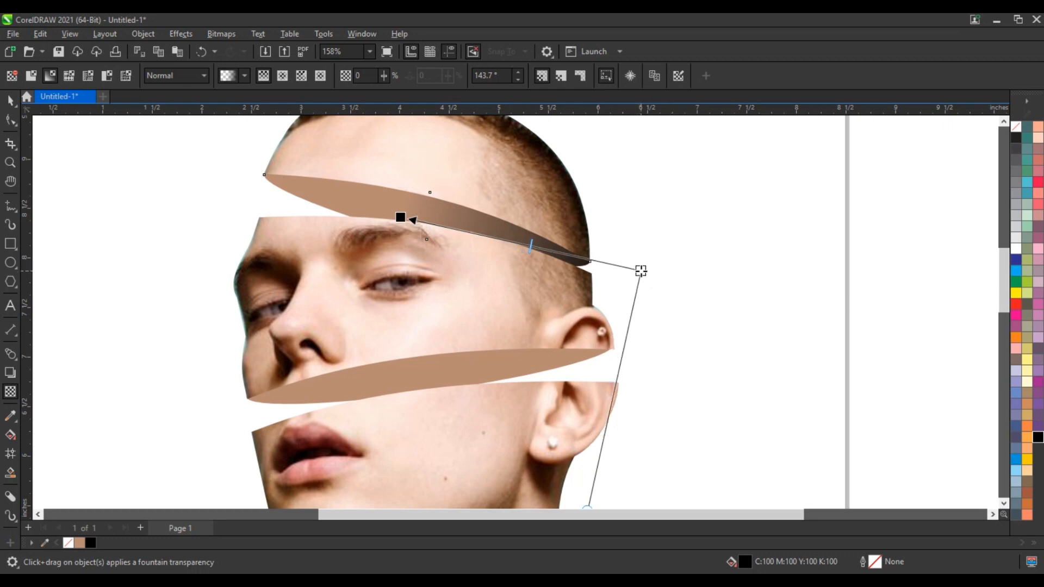
# Overlay a black-filled copy on the brown shape in the middle gap
pyautogui.click(481, 375)
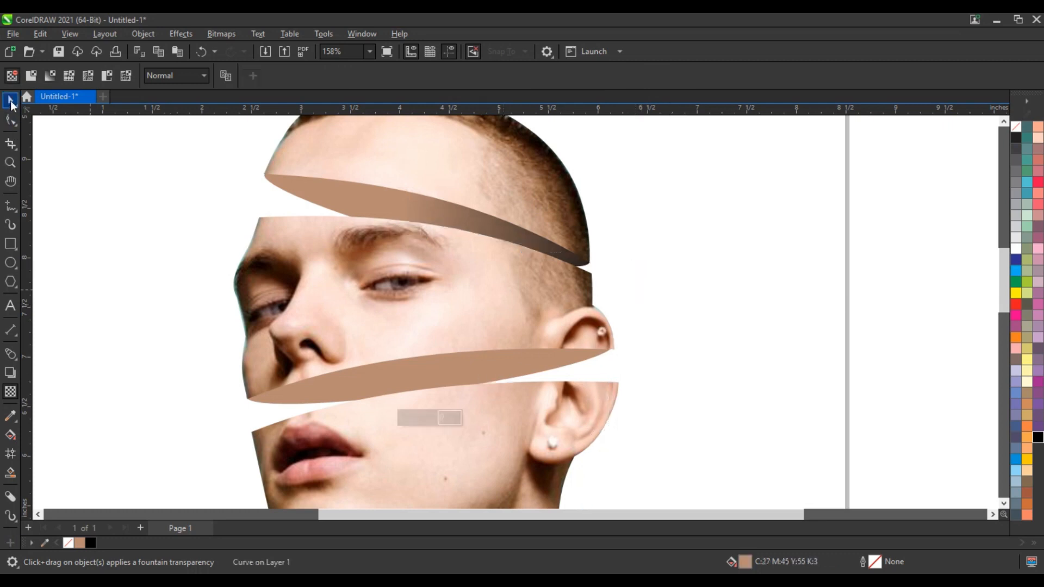
pyautogui.click(10, 101)
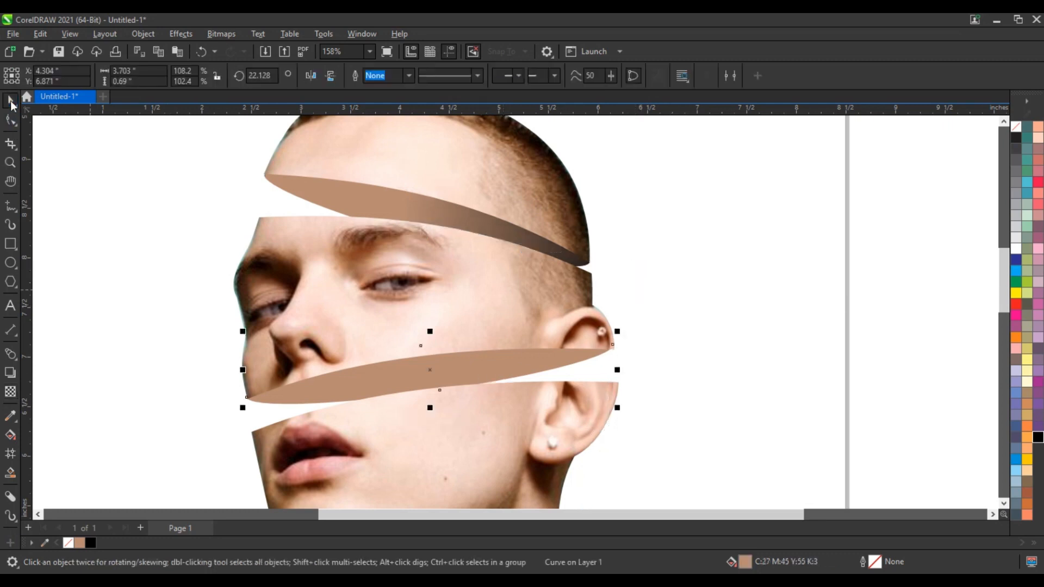
pyautogui.click(1037, 438)
# Apply a near-vertical fountain transparency to the black middle overlay, keeping its lower edge dark and fading it upward
pyautogui.click(11, 392)
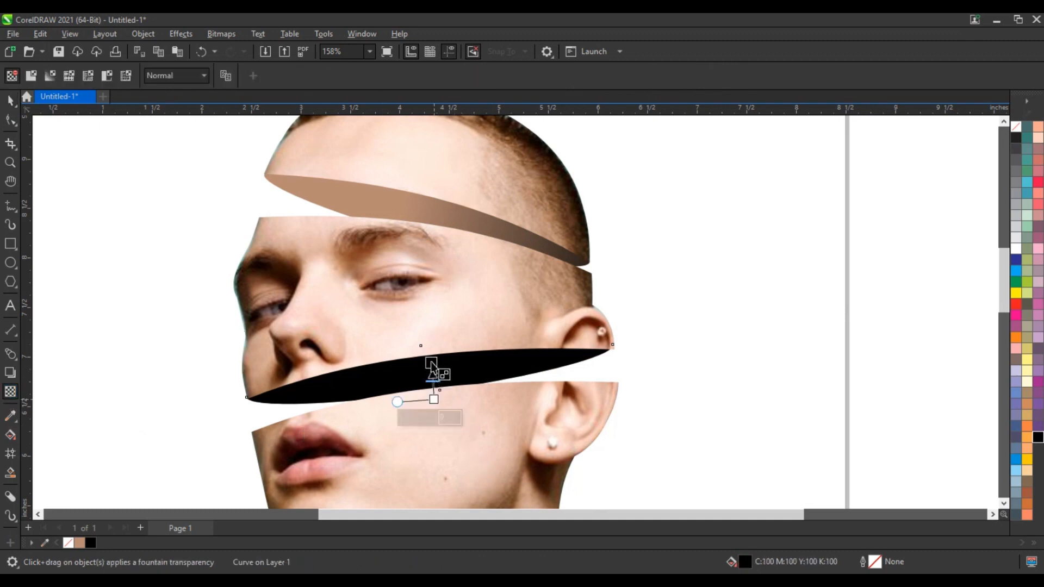
pyautogui.moveTo(431, 364); pyautogui.dragTo(430, 358)
pyautogui.moveTo(434, 400); pyautogui.dragTo(436, 426)
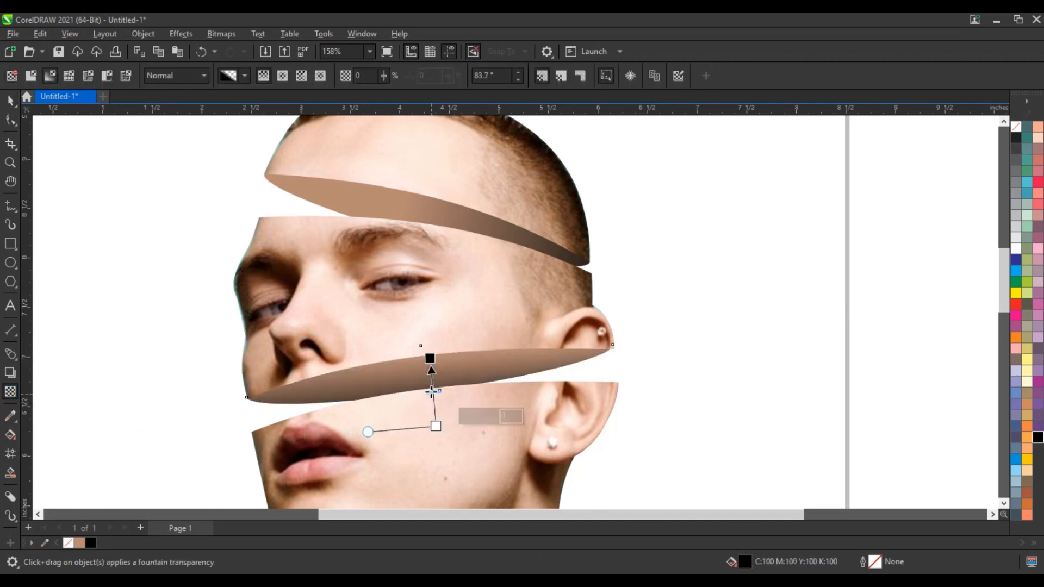
pyautogui.moveTo(430, 359); pyautogui.dragTo(427, 367)
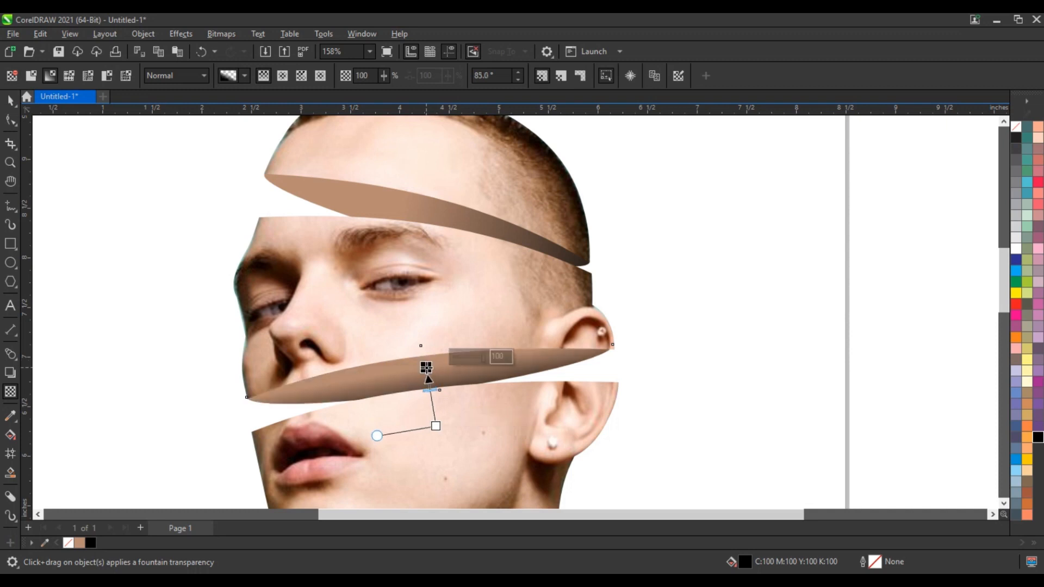
# Recolor the forehead and middle shading overlays to dark brown, C53 M72 Y82 K74
pyautogui.click(12, 105)
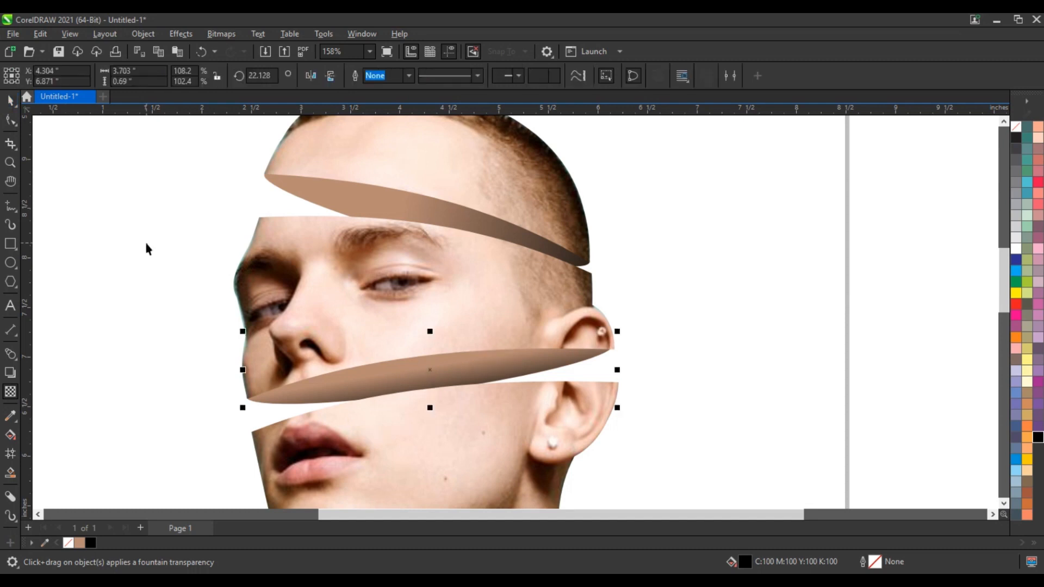
pyautogui.keyDown('shift'); pyautogui.click(534, 241); pyautogui.keyUp('shift')
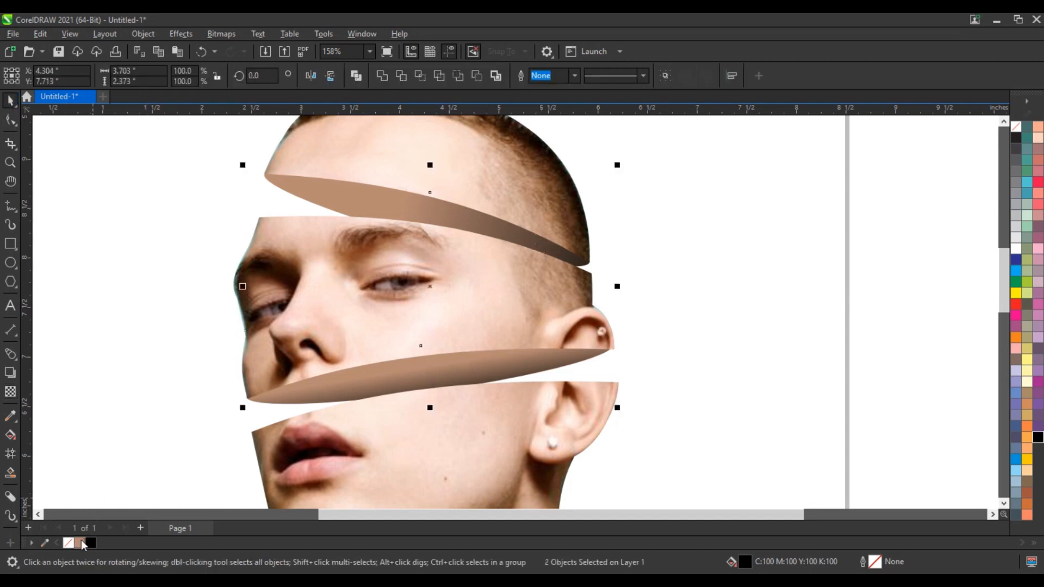
pyautogui.click(11, 435)
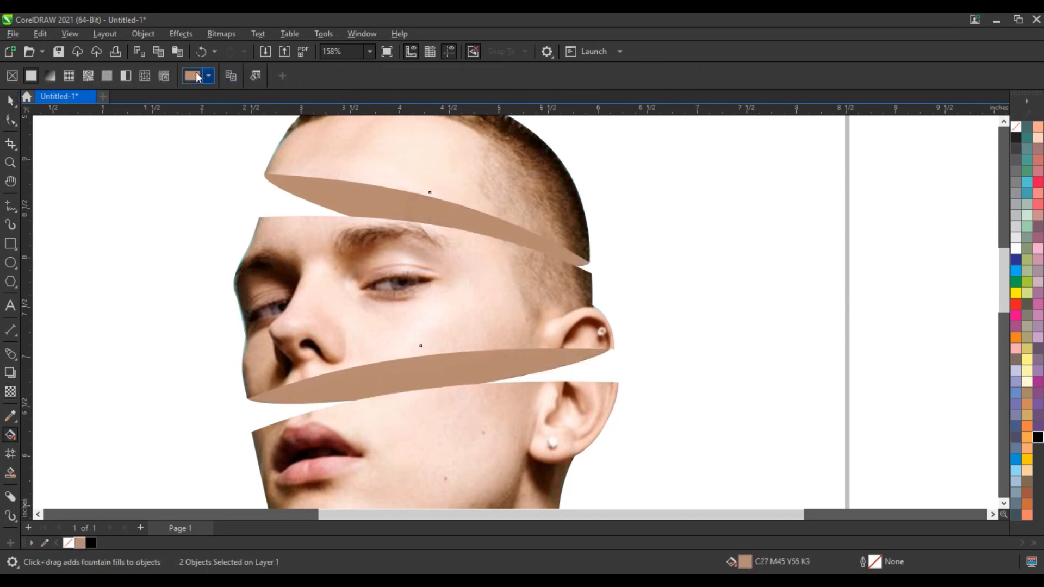
pyautogui.click(208, 75)
pyautogui.click(197, 102)
pyautogui.click(266, 190)
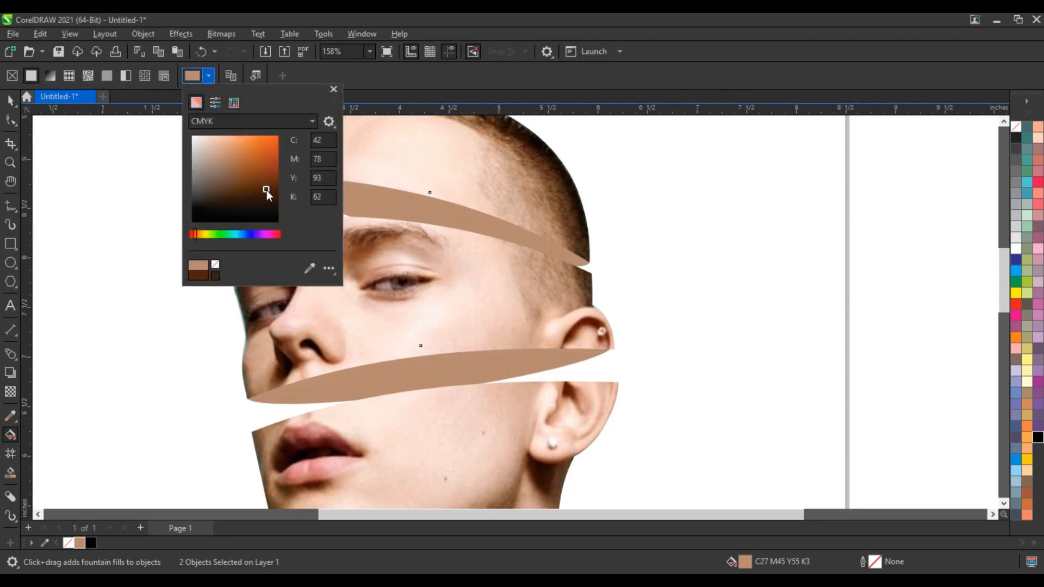
pyautogui.moveTo(266, 190)
pyautogui.mouseDown()
pyautogui.moveTo(269, 208)
pyautogui.moveTo(269, 193)
pyautogui.mouseUp()
pyautogui.click(240, 192)
pyautogui.click(240, 199)
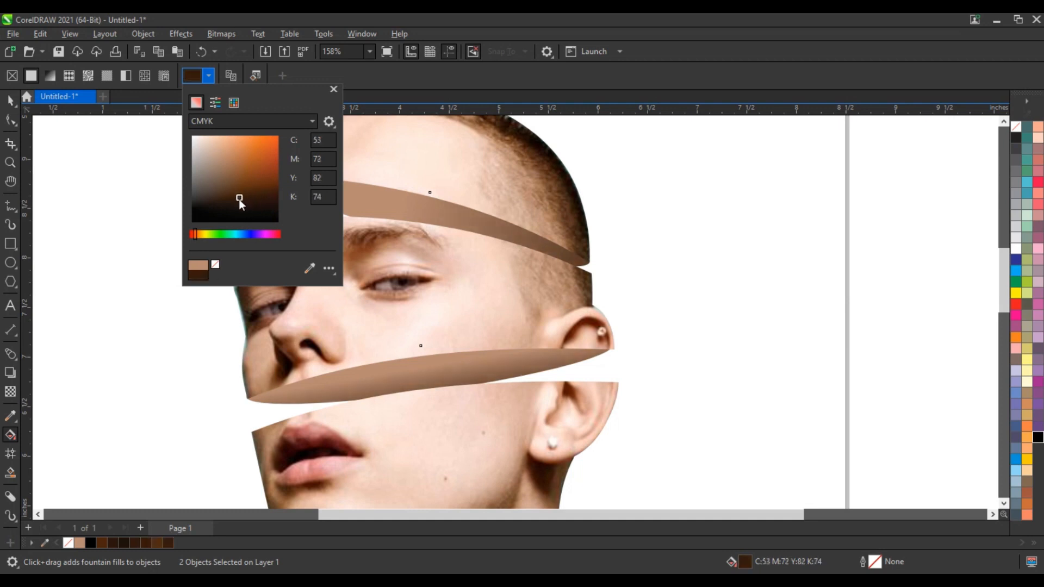
# Readjust the fountain transparencies on the middle and forehead overlays by shortening their gradient spans to deepen the shading
pyautogui.click(454, 368)
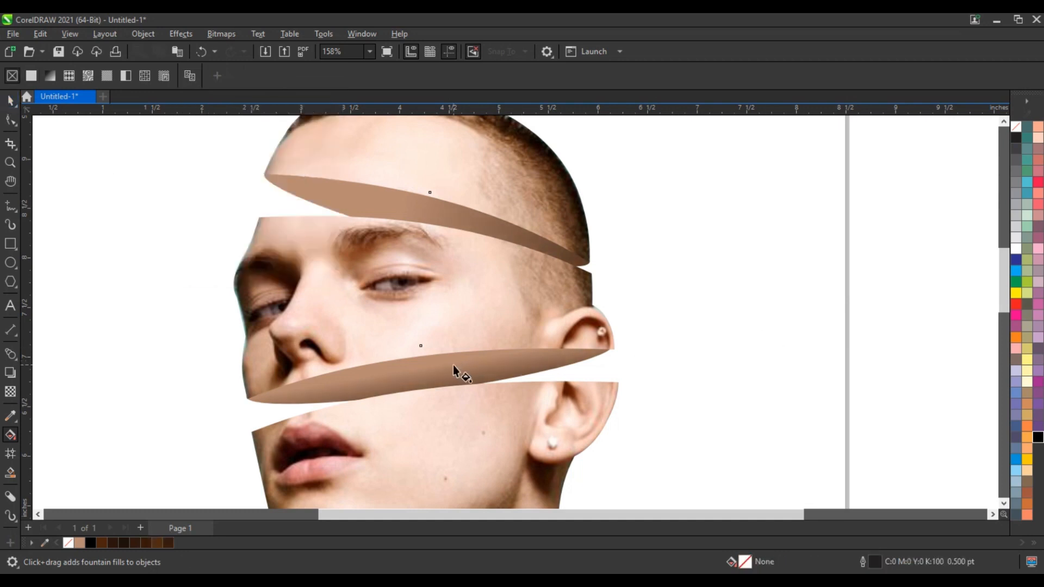
pyautogui.moveTo(426, 367); pyautogui.dragTo(431, 410)
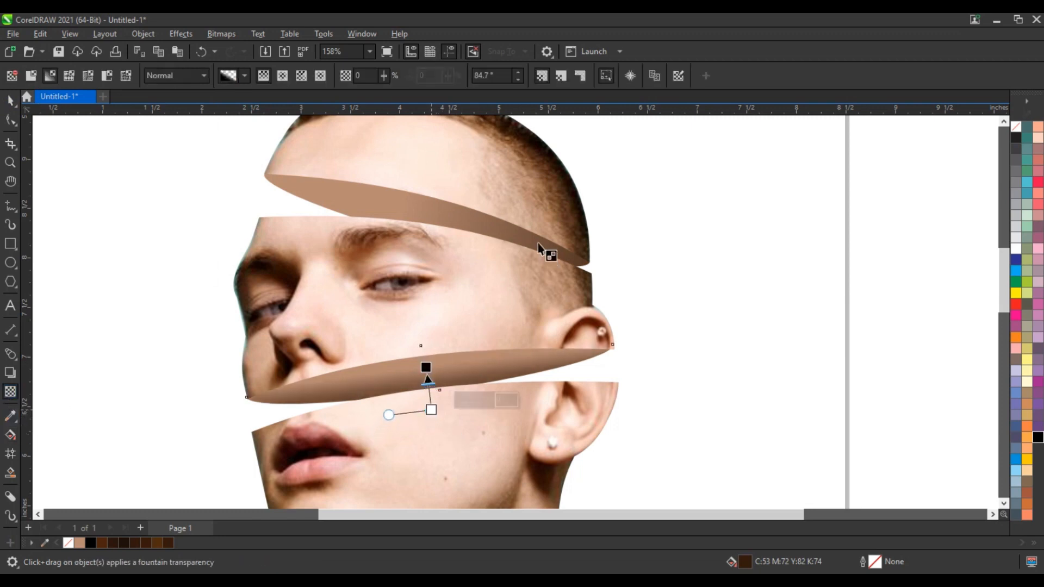
pyautogui.moveTo(400, 217); pyautogui.dragTo(602, 271)
# Overlay a copy filled with the saved dark brown on the brown shape in the neck gap
pyautogui.doubleClick(9, 162)
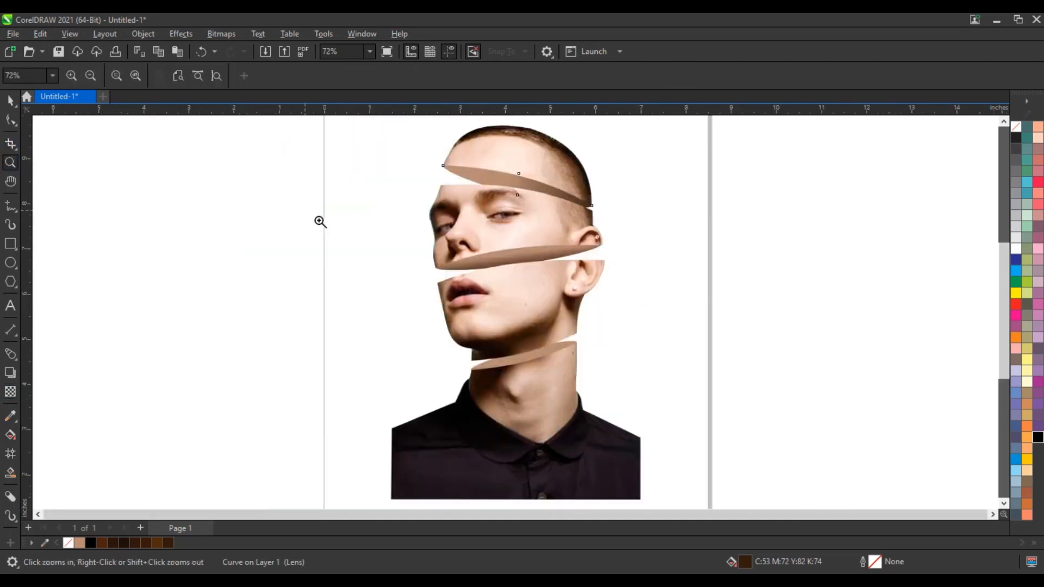
pyautogui.moveTo(331, 216); pyautogui.dragTo(762, 471)
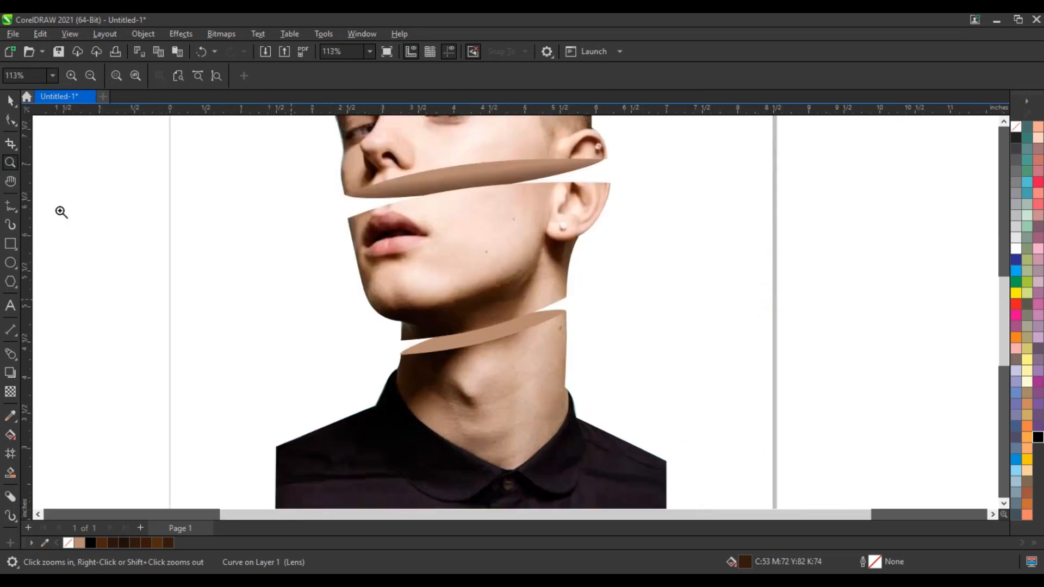
pyautogui.click(7, 103)
pyautogui.click(482, 337)
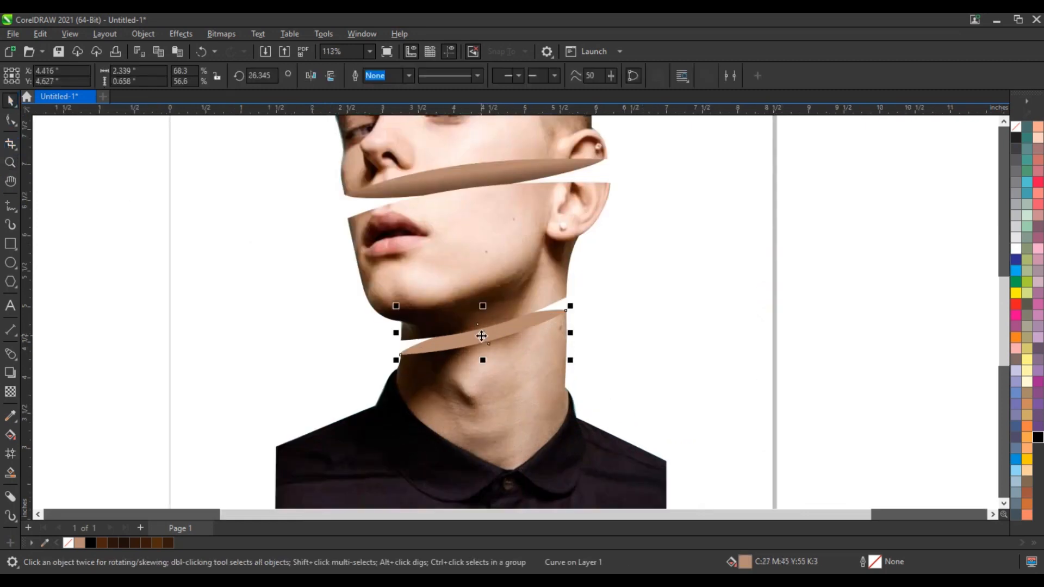
pyautogui.click(169, 543)
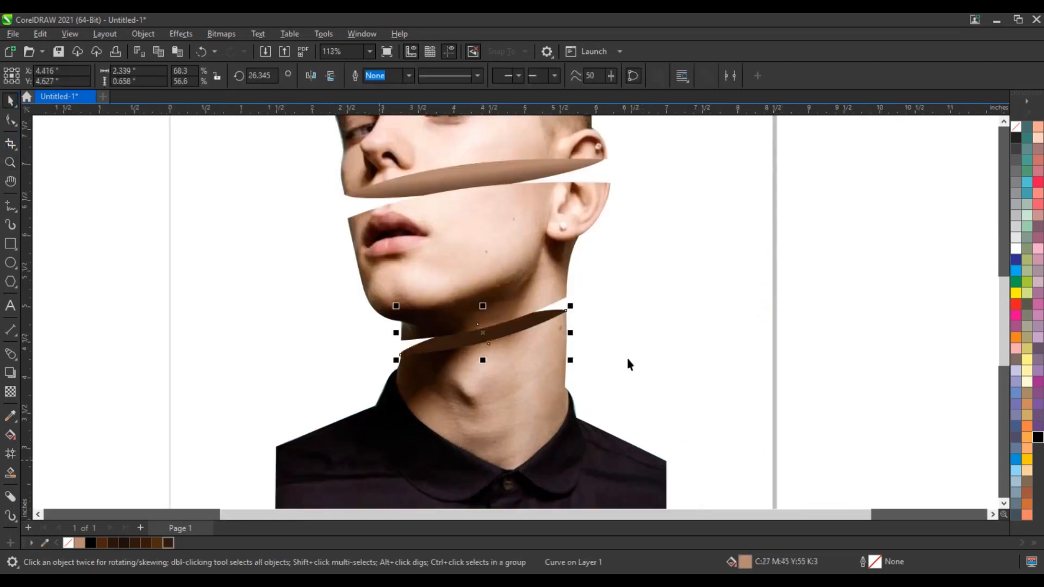
# Apply a near-vertical fountain fill to the neck gap shape, blending from dark brown down to the saved skin tone
pyautogui.press('g')
pyautogui.moveTo(499, 339); pyautogui.dragTo(488, 294)
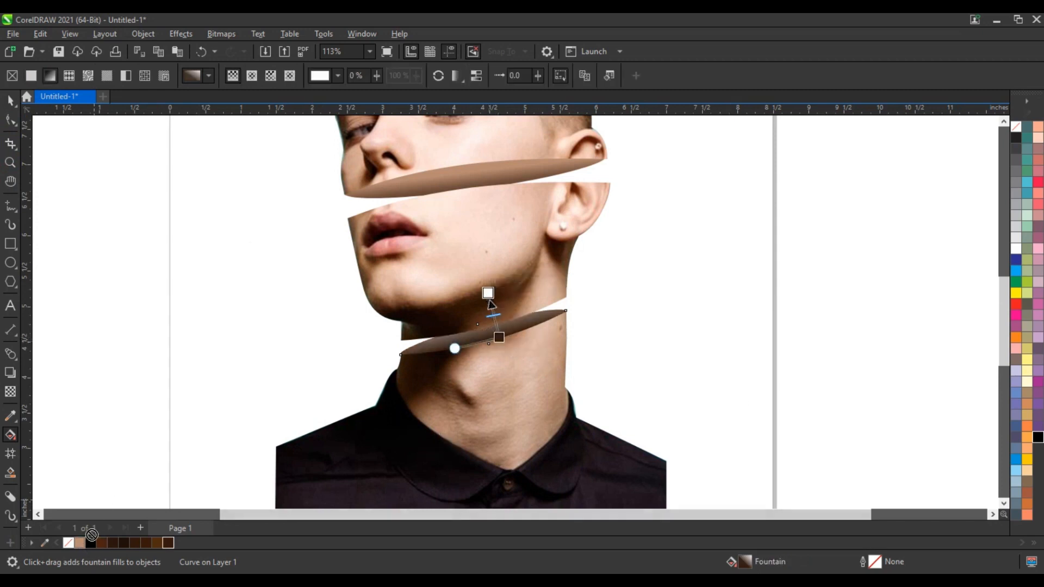
pyautogui.moveTo(79, 543); pyautogui.dragTo(485, 367)
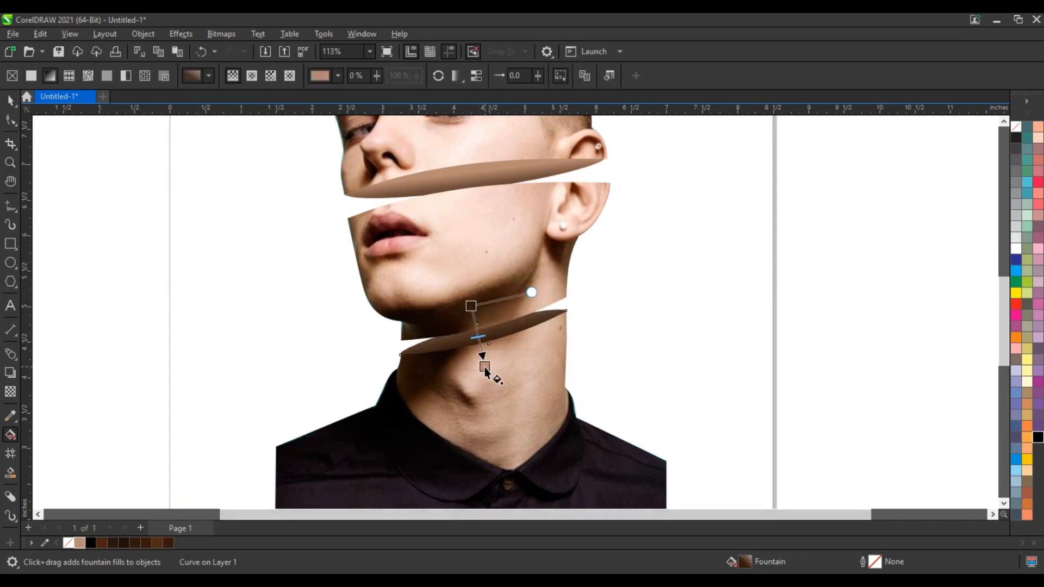
pyautogui.moveTo(471, 306); pyautogui.dragTo(477, 328)
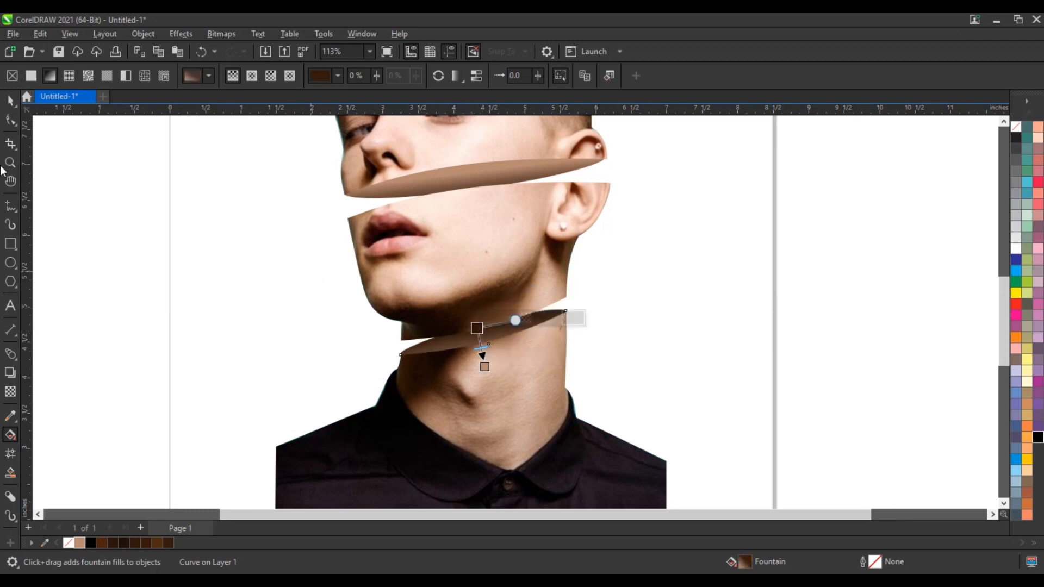
pyautogui.click(10, 101)
pyautogui.click(193, 292)
# Draw a rectangle around the portrait and fit its sides to the image's width, about 5.46 by 8.9 in
pyautogui.scroll(-4, 255, 347)
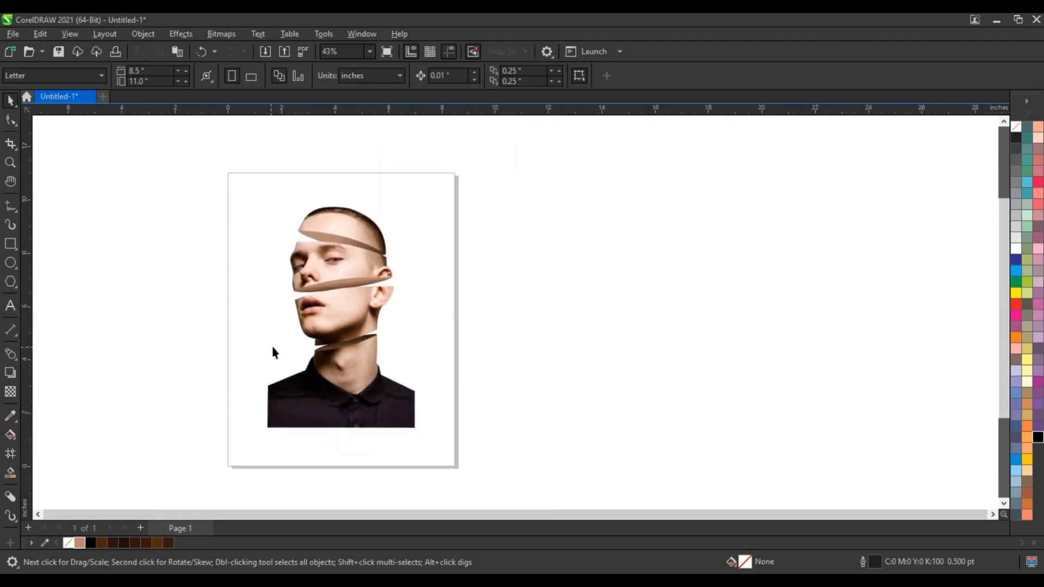
pyautogui.click(10, 163)
pyautogui.moveTo(173, 177); pyautogui.dragTo(602, 450)
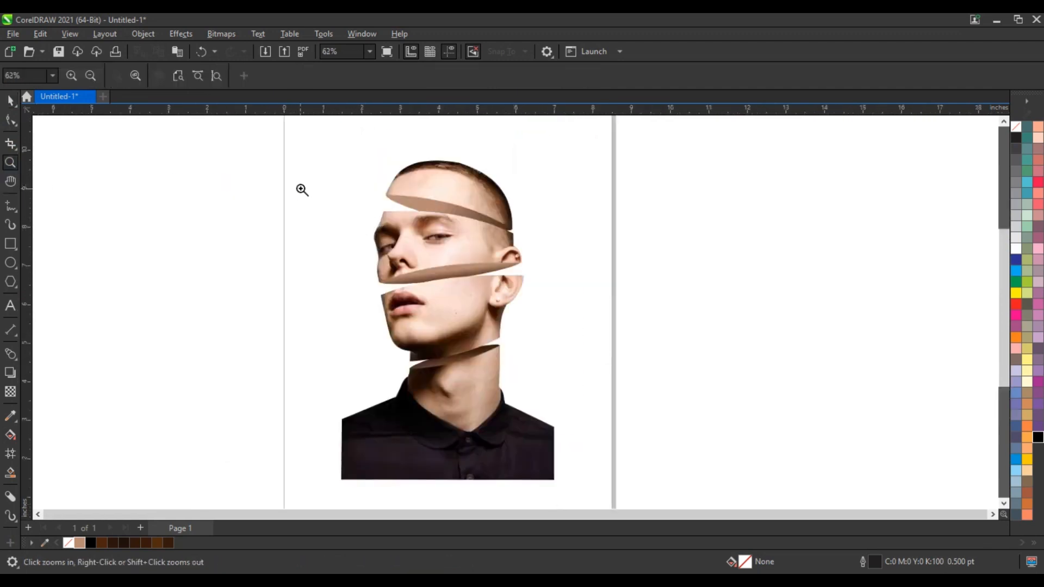
pyautogui.moveTo(249, 159); pyautogui.dragTo(611, 475)
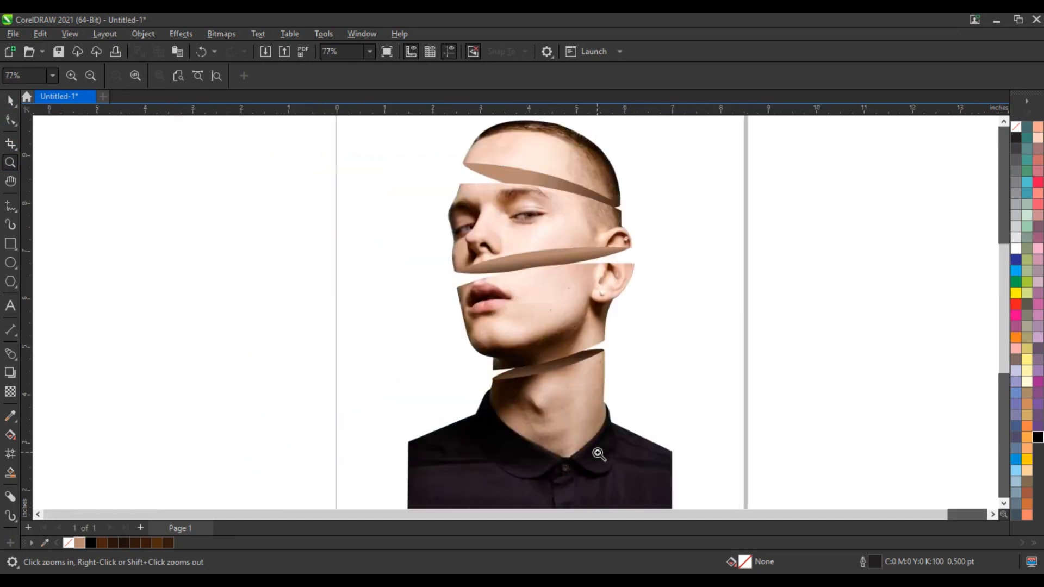
pyautogui.rightClick(388, 295)
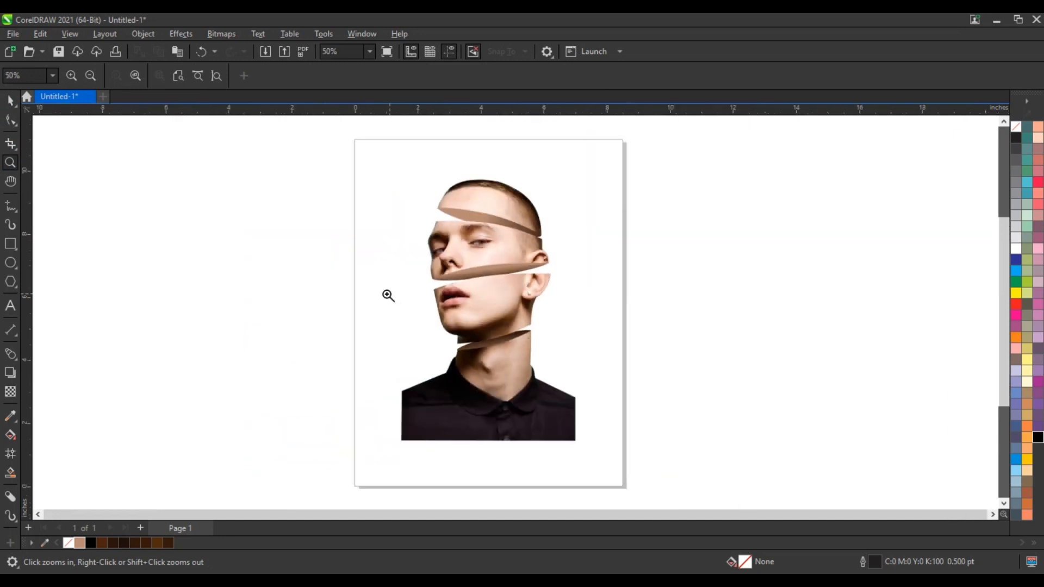
pyautogui.click(10, 244)
pyautogui.moveTo(385, 160); pyautogui.dragTo(576, 441)
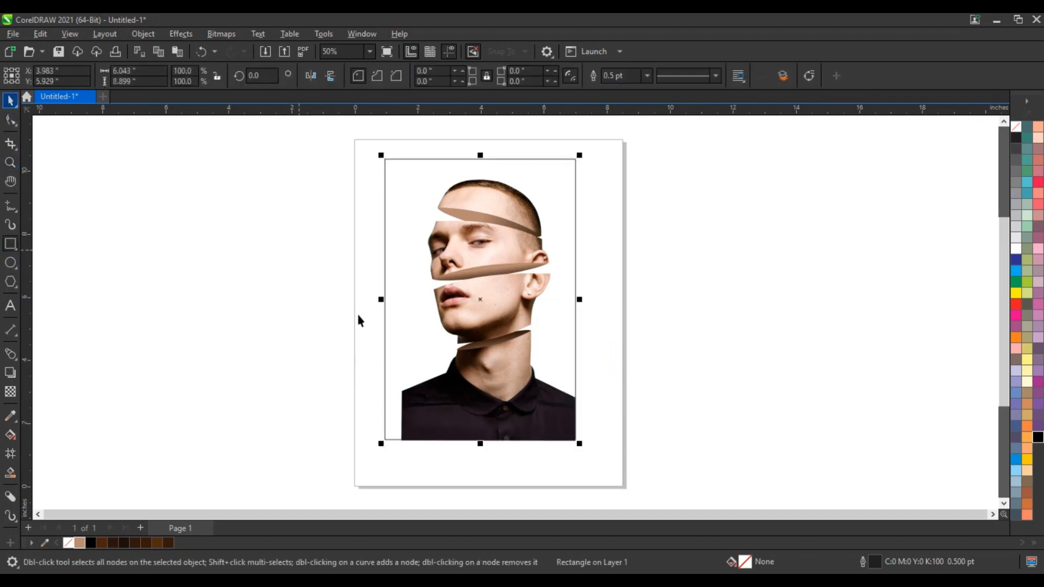
pyautogui.moveTo(381, 299); pyautogui.dragTo(396, 302)
pyautogui.moveTo(579, 300); pyautogui.dragTo(576, 302)
# Fill the rectangle with Mint Green and place it behind the portrait without an outline
pyautogui.click(1028, 223)
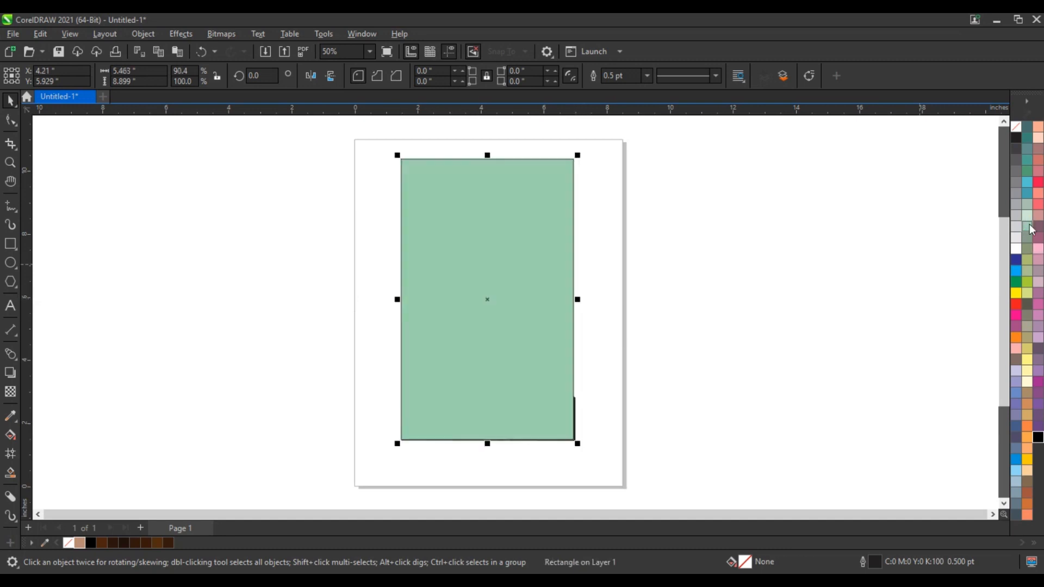
pyautogui.hotkey('shift', 'pagedown')
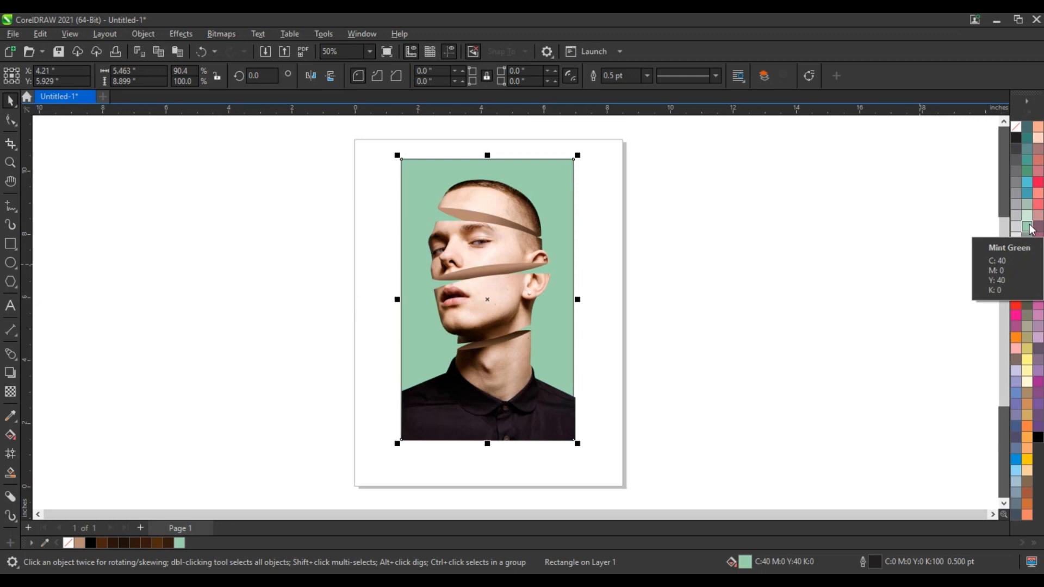
pyautogui.rightClick(1015, 126)
pyautogui.click(1007, 134)
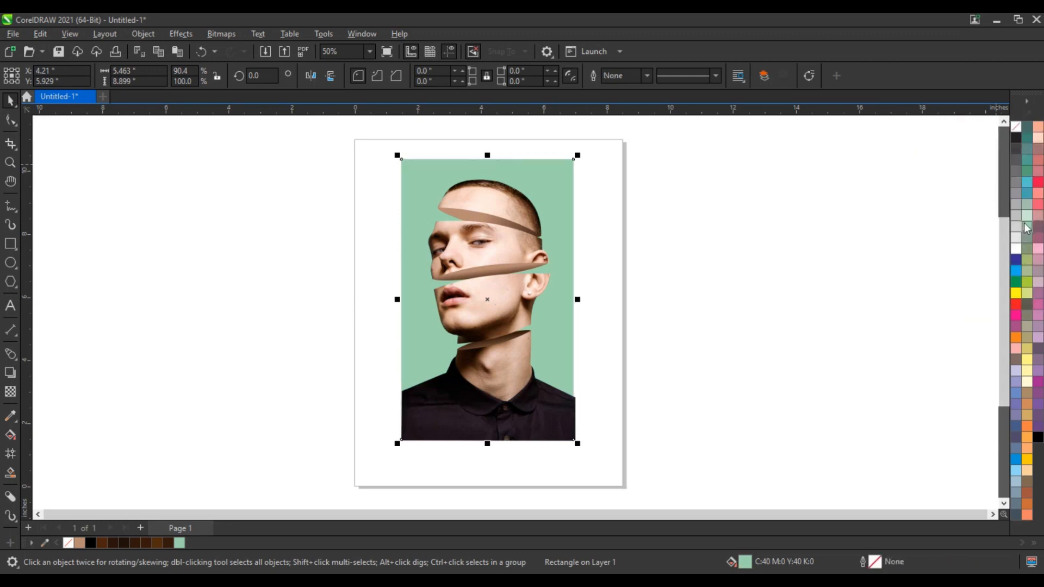
# Recolor the background rectangle turquoise blue and preview the artwork full screen
pyautogui.click(1029, 185)
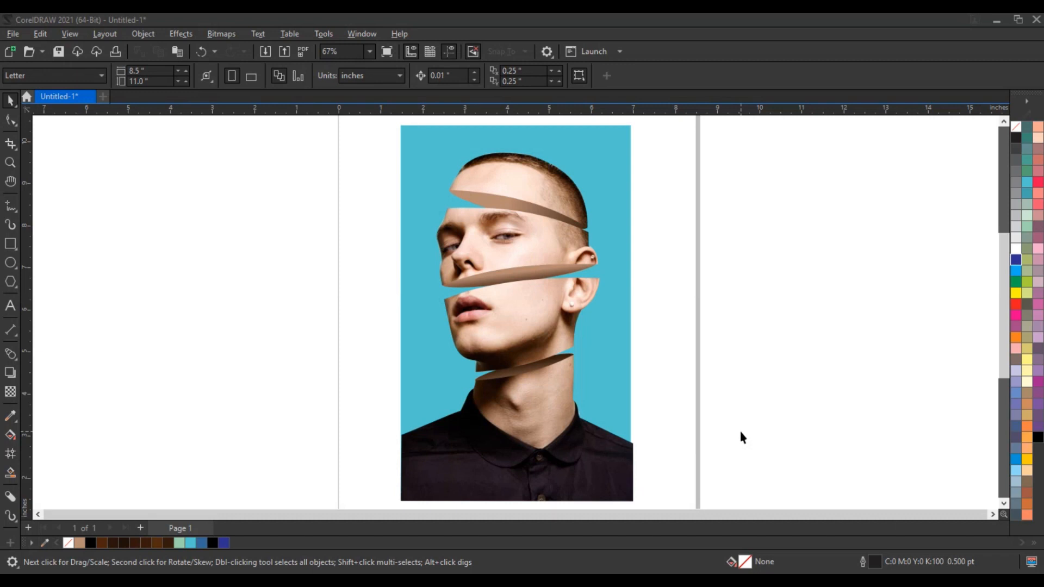
pyautogui.press('F9')
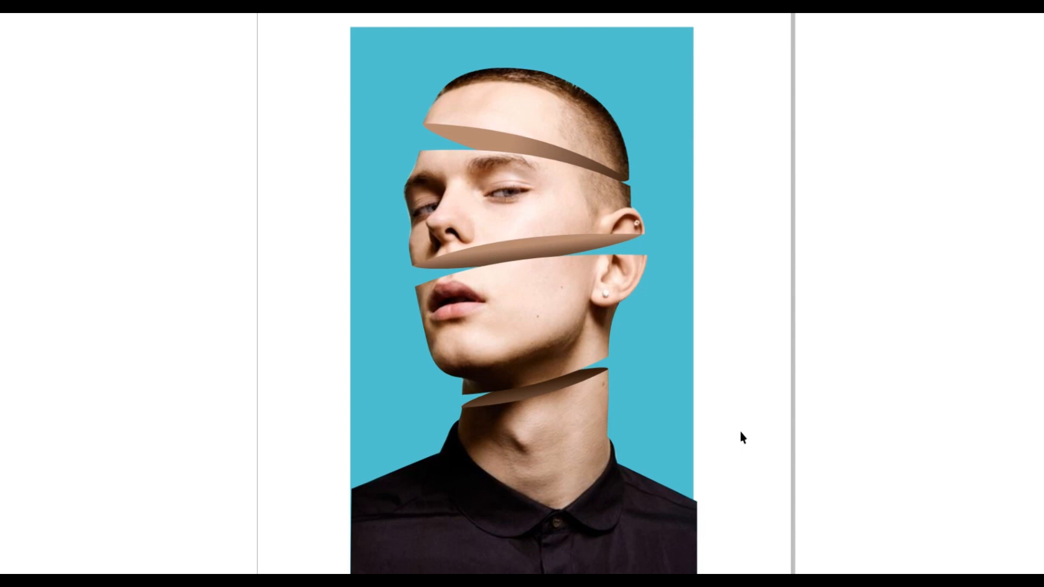
pyautogui.press('F9')
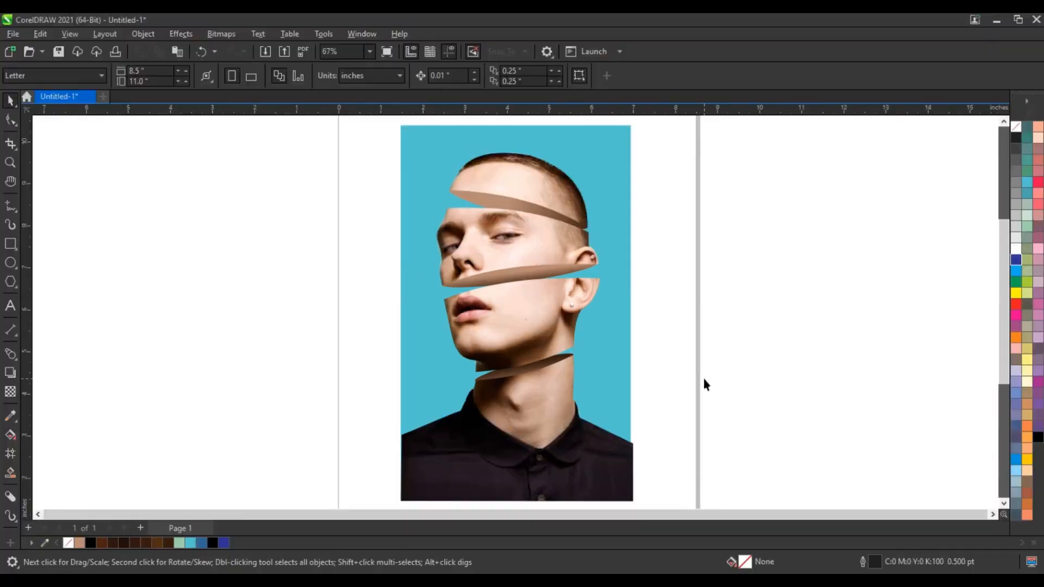
# Duplicate the whole artwork with its background beside the original, off the page
pyautogui.scroll(-1, 703, 378)
pyautogui.moveTo(428, 186); pyautogui.dragTo(427, 185)
pyautogui.moveTo(569, 252); pyautogui.dragTo(359, 303)
pyautogui.rightClick(359, 303)
pyautogui.click(239, 303)
pyautogui.moveTo(269, 203); pyautogui.dragTo(519, 414)
pyautogui.hotkey('shift', 'F2')
pyautogui.press('Escape')
# Move the three dark shading overlays off the copied portrait onto the empty area beside it
pyautogui.moveTo(528, 231); pyautogui.dragTo(251, 223)
pyautogui.hotkey('ctrl', 'z')
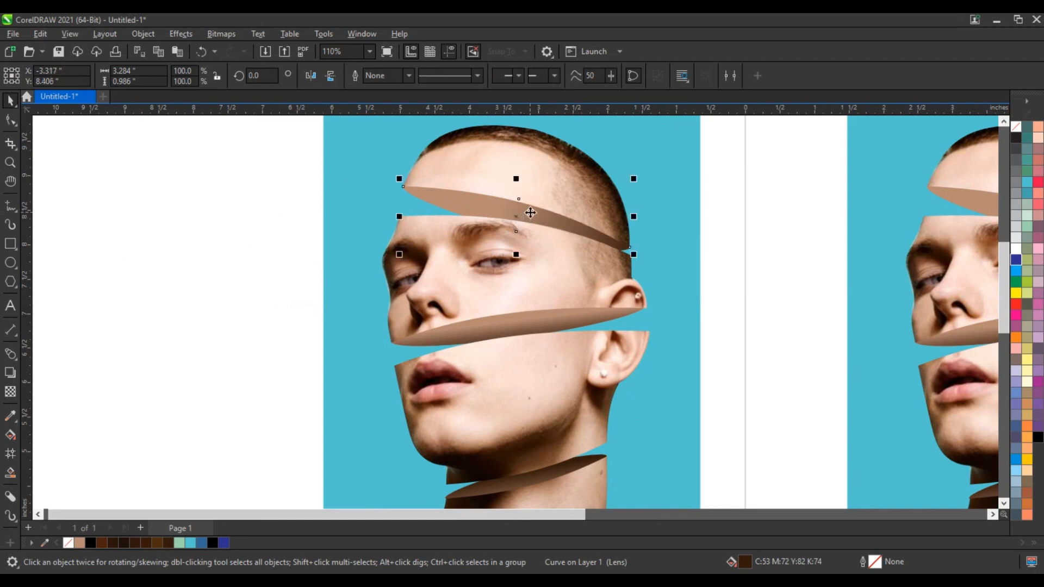
pyautogui.moveTo(529, 212); pyautogui.dragTo(204, 213)
pyautogui.moveTo(508, 334); pyautogui.dragTo(211, 346)
pyautogui.moveTo(521, 481); pyautogui.dragTo(175, 497)
# Recolor the copy's gap shapes: forehead purple C40 M100 Y0 K0, middle orange, and neck teal C60 M0 Y20 K20
pyautogui.click(537, 215)
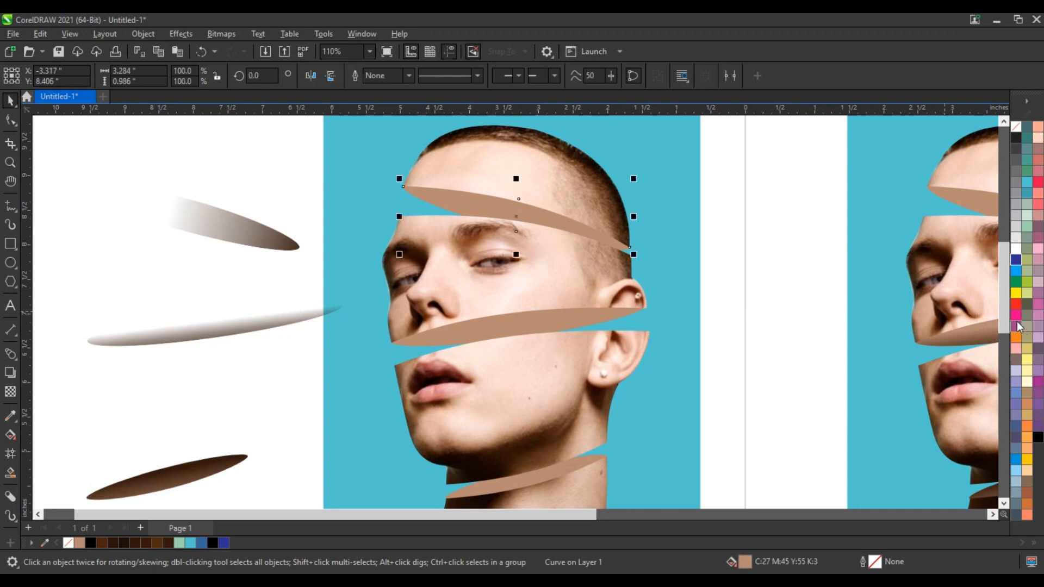
pyautogui.click(1038, 381)
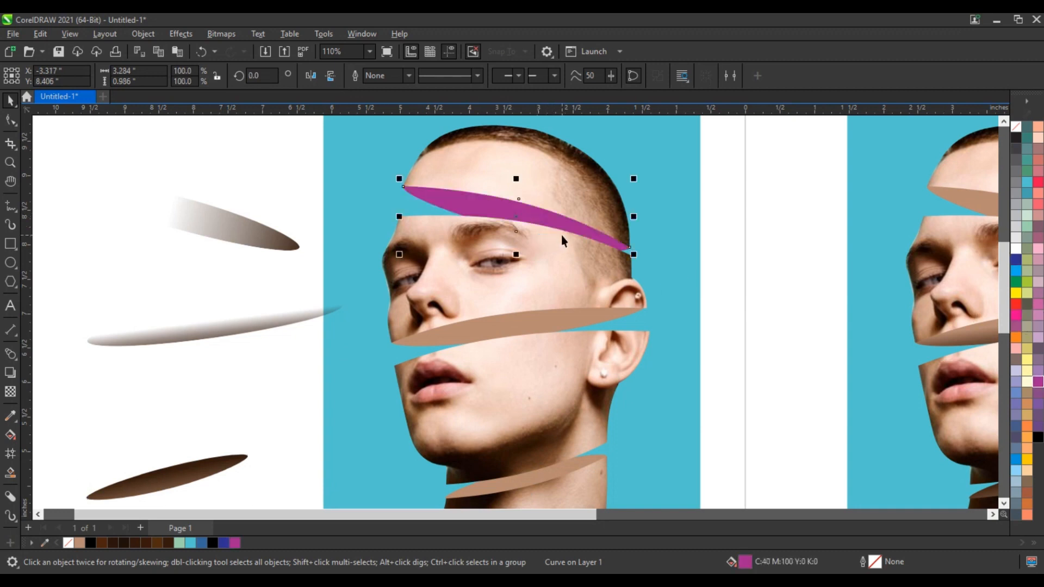
pyautogui.click(551, 334)
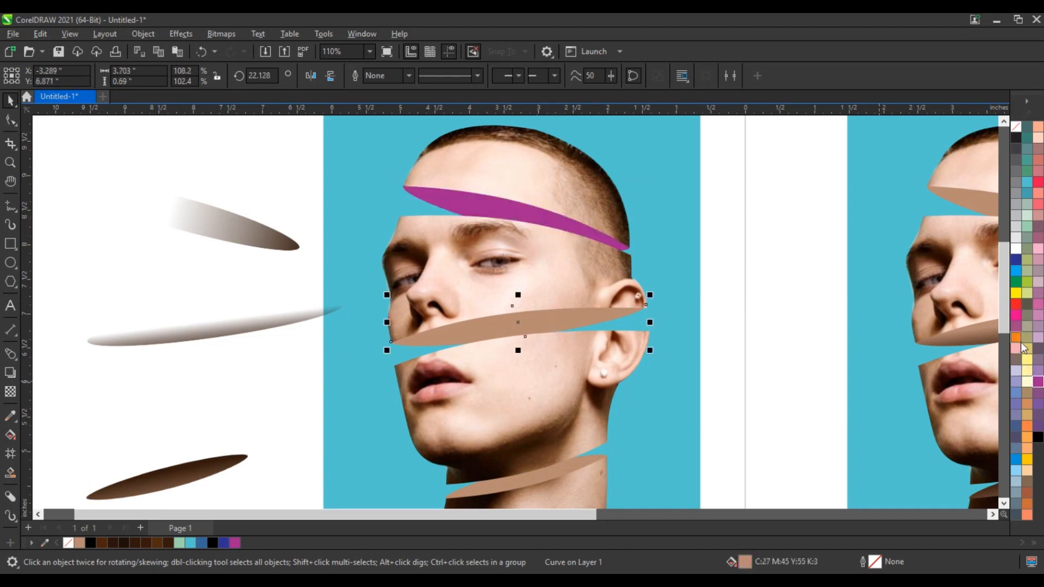
pyautogui.click(554, 471)
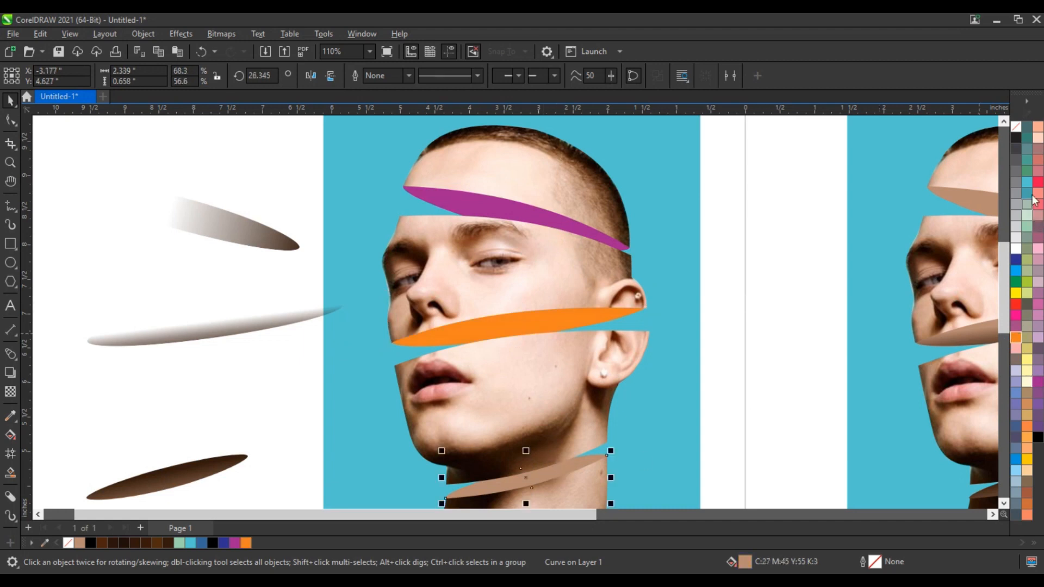
pyautogui.click(1028, 193)
# Recolor the three detached shading overlays to black, C100 M100 Y100 K100
pyautogui.click(282, 249)
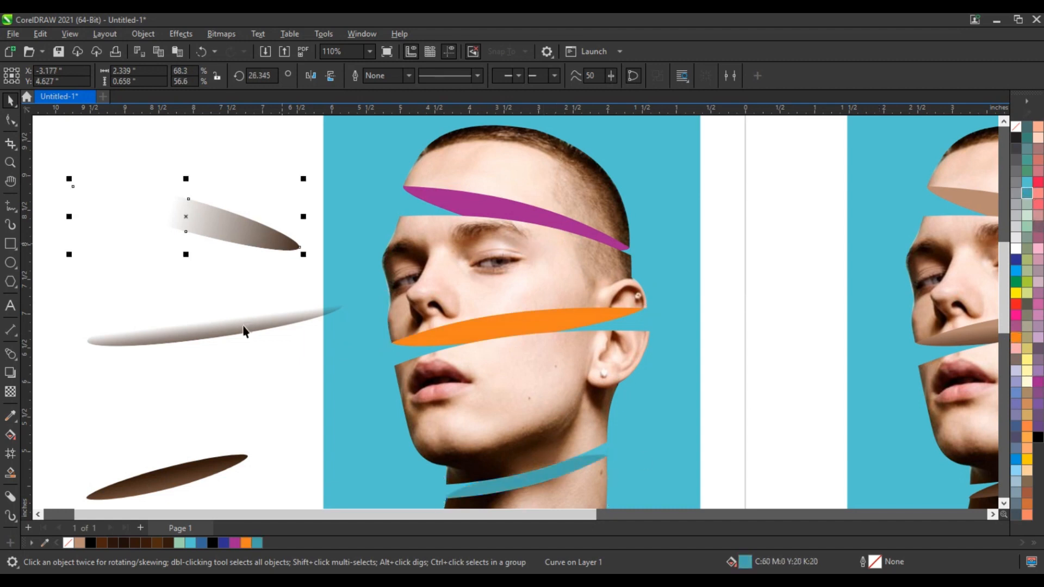
pyautogui.click(1039, 440)
pyautogui.click(182, 437)
# Center the forehead shading overlay horizontally and vertically on the purple gap shape
pyautogui.click(245, 235)
pyautogui.keyDown('shift'); pyautogui.click(495, 208); pyautogui.keyUp('shift')
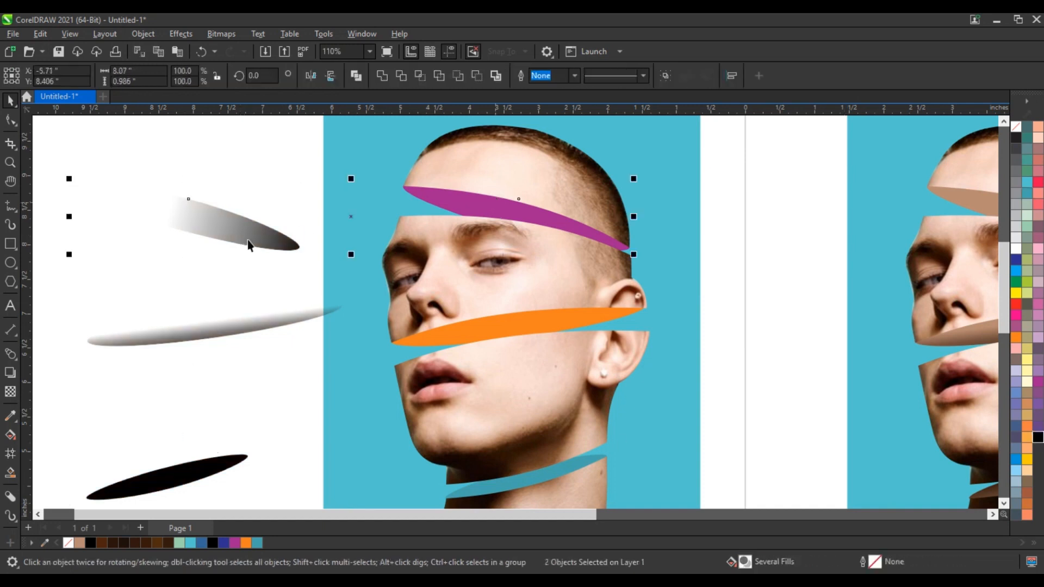
pyautogui.press('c')
pyautogui.press('e')
pyautogui.click(213, 303)
# Center the middle shading overlay horizontally and vertically on the orange gap shape
pyautogui.click(223, 328)
pyautogui.keyDown('shift'); pyautogui.click(486, 338); pyautogui.keyUp('shift')
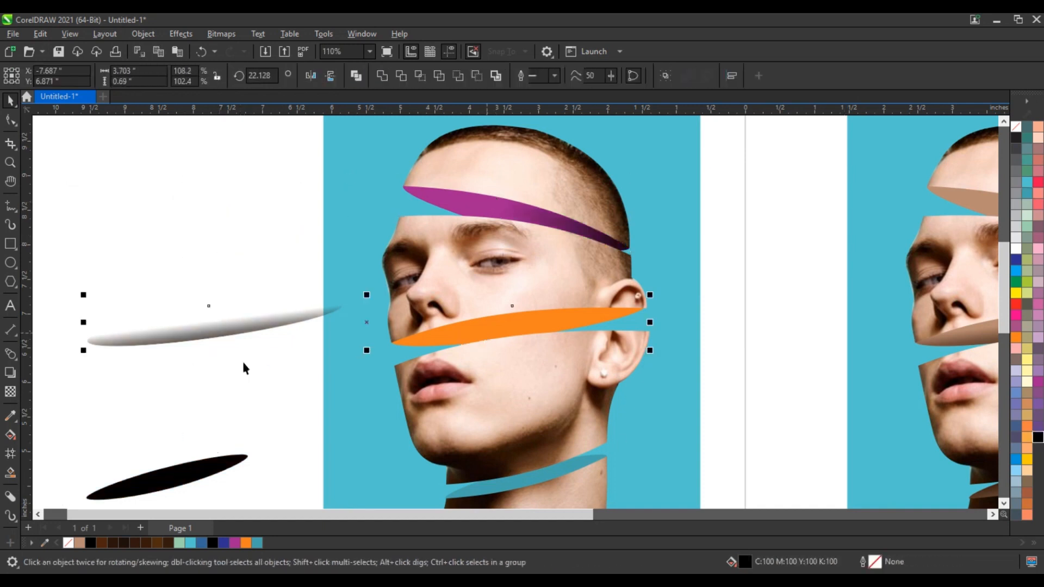
pyautogui.press('c')
pyautogui.press('e')
pyautogui.click(219, 441)
# Center the black neck overlay horizontally and vertically on the teal gap shape
pyautogui.click(234, 471)
pyautogui.keyDown('shift'); pyautogui.click(511, 485); pyautogui.keyUp('shift')
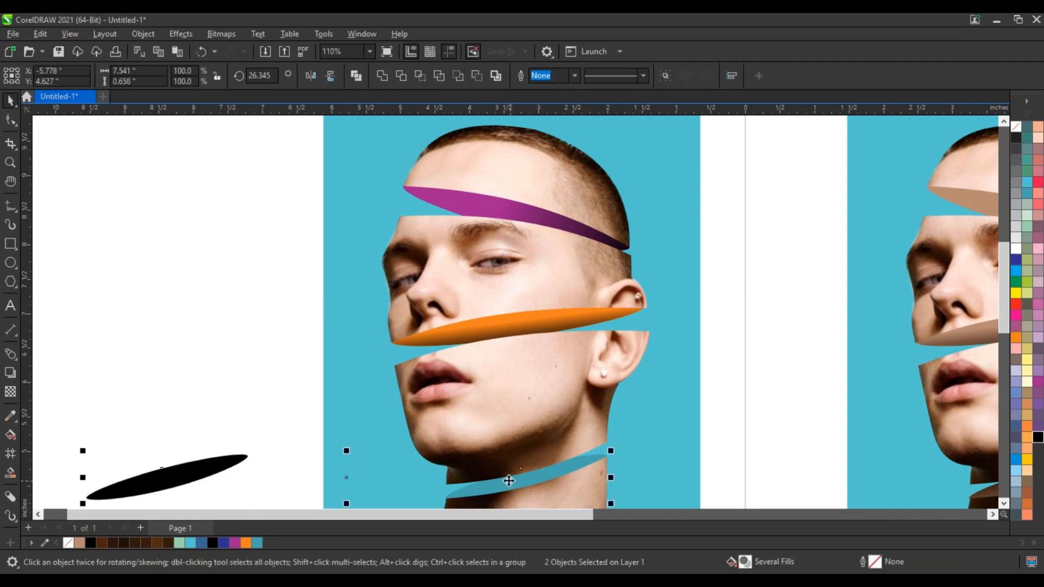
pyautogui.press('c')
pyautogui.press('e')
pyautogui.click(197, 397)
# Preview the colored version and the original artwork side by side in full screen
pyautogui.scroll(-2, 225, 299)
pyautogui.moveTo(191, 203); pyautogui.dragTo(566, 436)
pyautogui.hotkey('shift', 'F2')
pyautogui.click(200, 293)
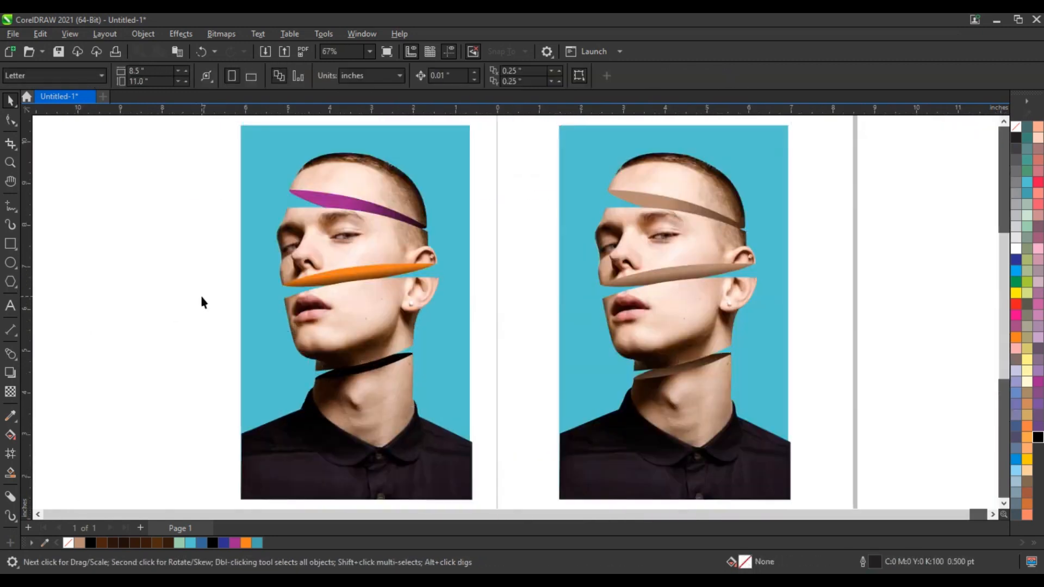
pyautogui.press('F9')
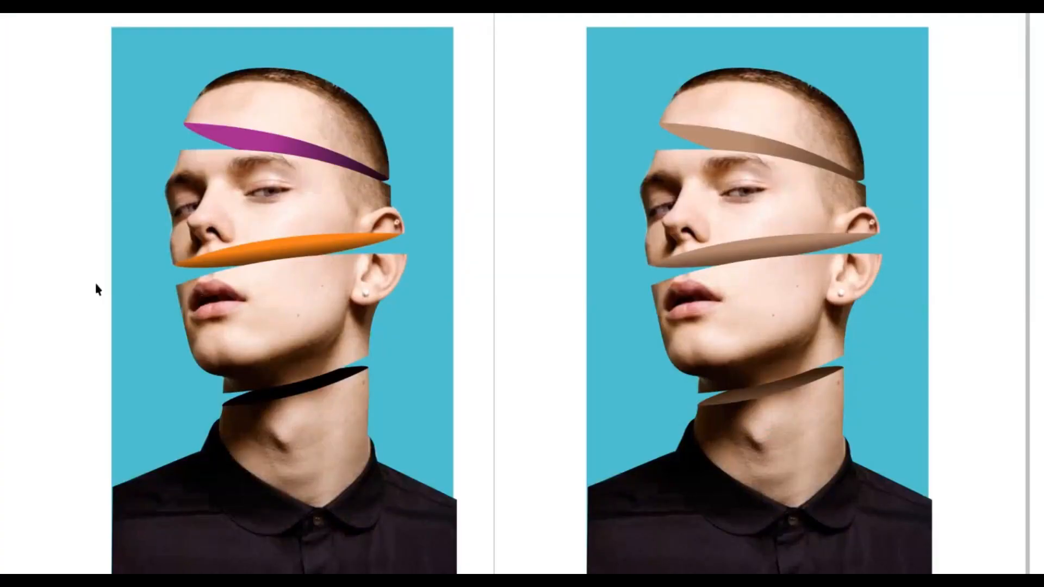